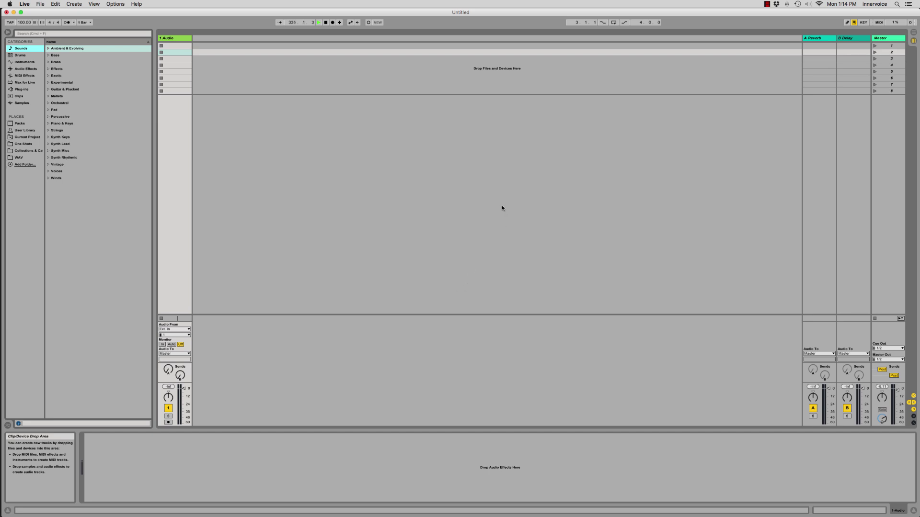
- Drag an empty Drum Rack from the Drums category into Session view, creating track 2 Drum Rack
{"action": "left_click", "coordinate": [20, 56]}
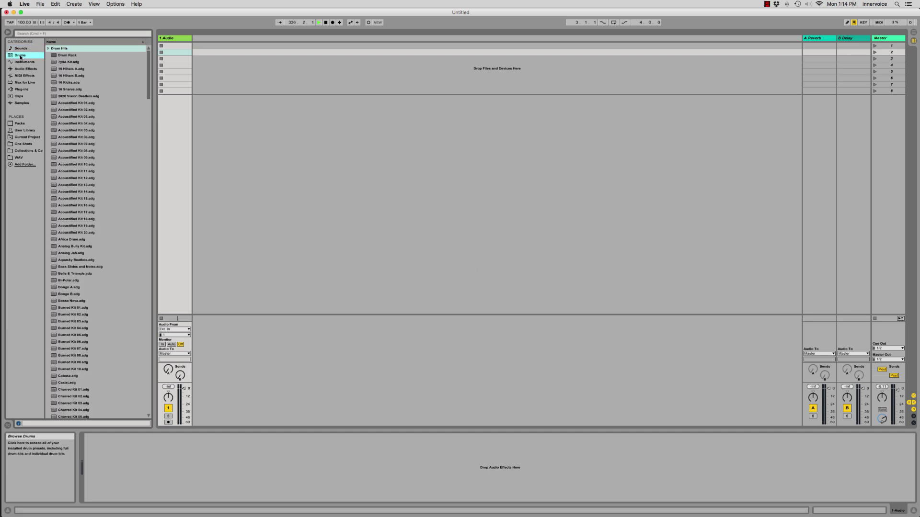
{"action": "left_click", "coordinate": [82, 56]}
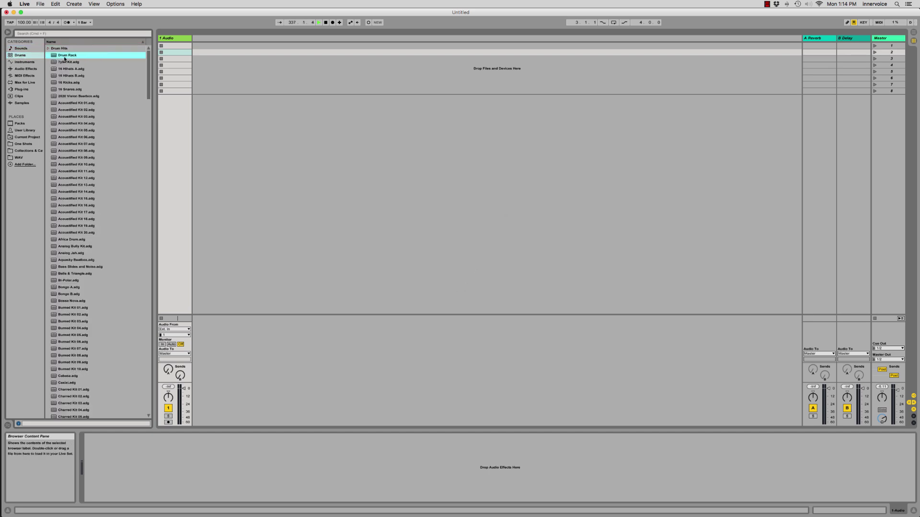
{"action": "left_click_drag", "start_coordinate": [65, 59], "coordinate": [193, 158]}
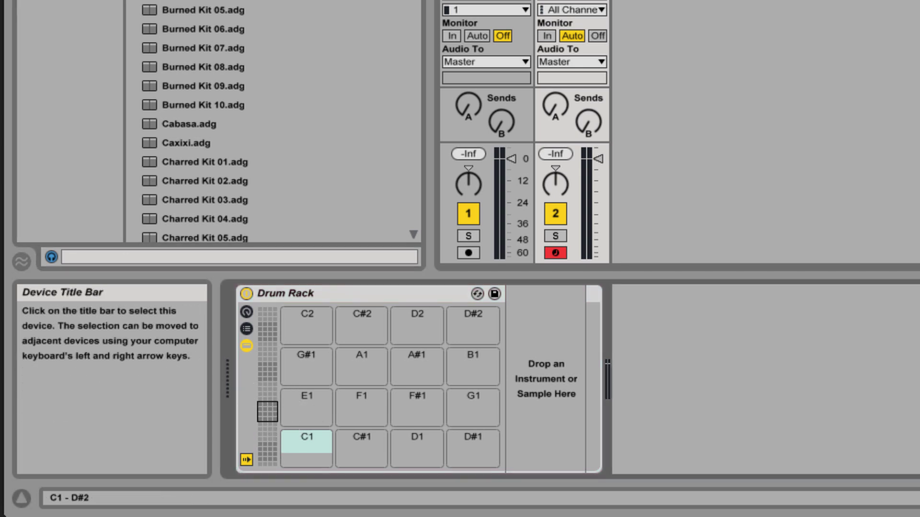
{"action": "left_click_drag", "start_coordinate": [267, 412], "coordinate": [258, 355]}
{"action": "key", "text": "Down"}
{"action": "key", "text": "Down"}
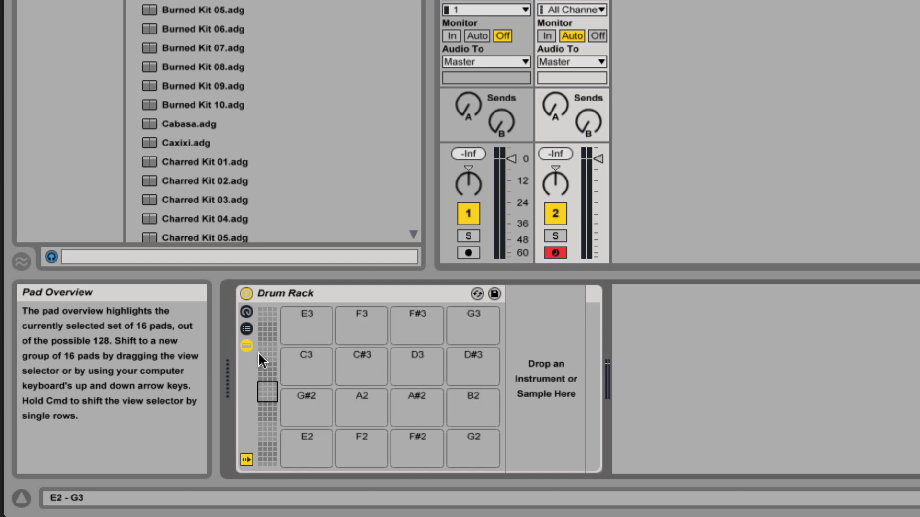
{"action": "key", "text": "Up"}
{"action": "key", "text": "Up"}
{"action": "key", "text": "Up"}
{"action": "key", "text": "Down"}
{"action": "key", "text": "Up"}
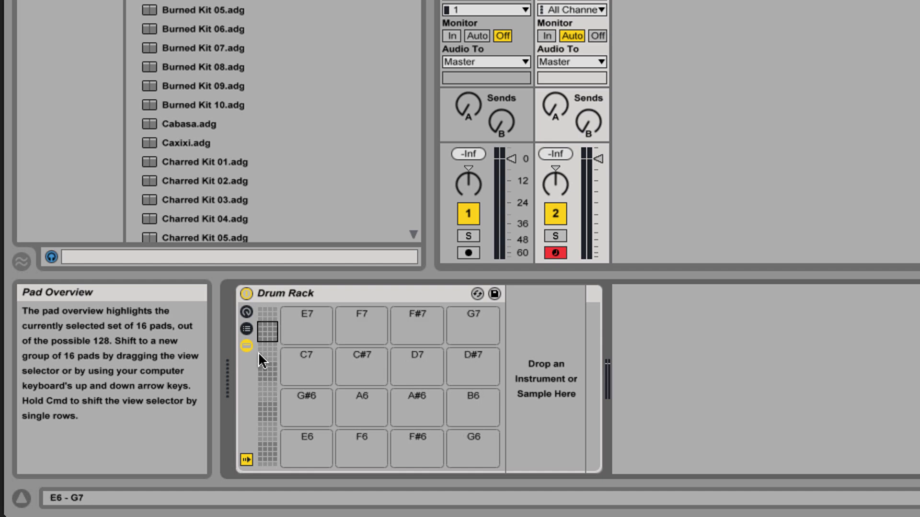
{"action": "key", "text": "Down"}
{"action": "key", "text": "Down"}
{"action": "key", "text": "Down"}
{"action": "key", "text": "Down"}
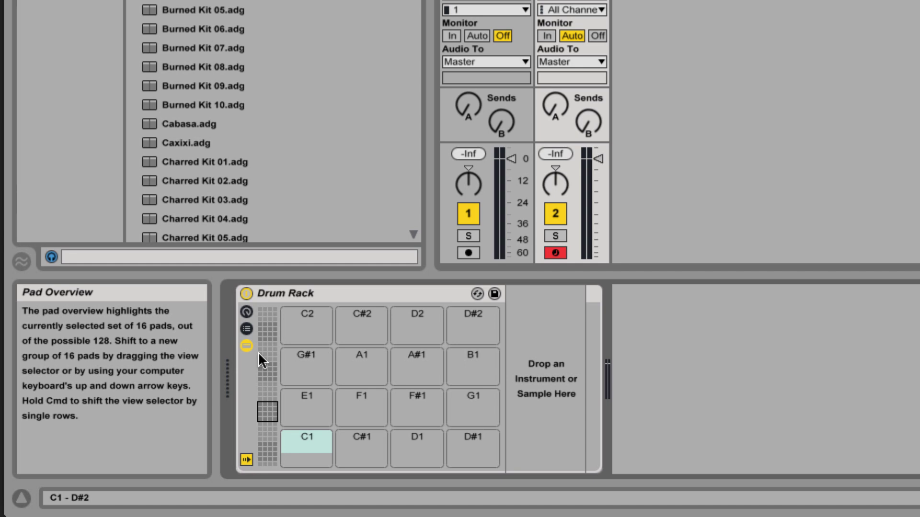
{"action": "key", "text": "super+Up"}
{"action": "key", "text": "super+Up"}
{"action": "key", "text": "super+Up"}
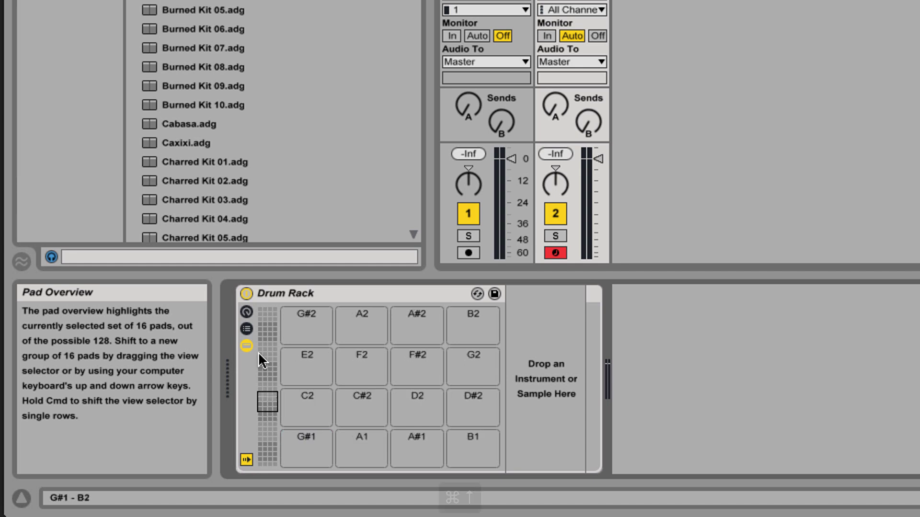
{"action": "key", "text": "super+Down"}
{"action": "key", "text": "super+Down"}
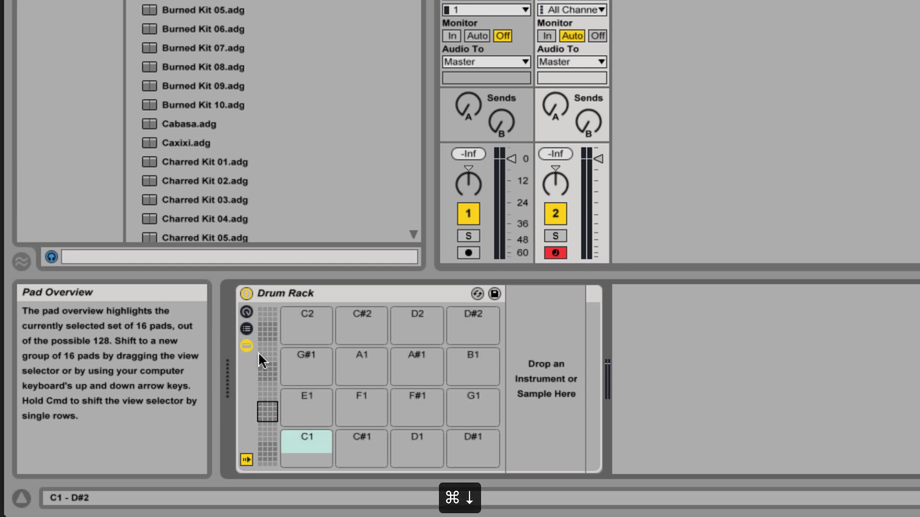
{"action": "left_click", "coordinate": [261, 427]}
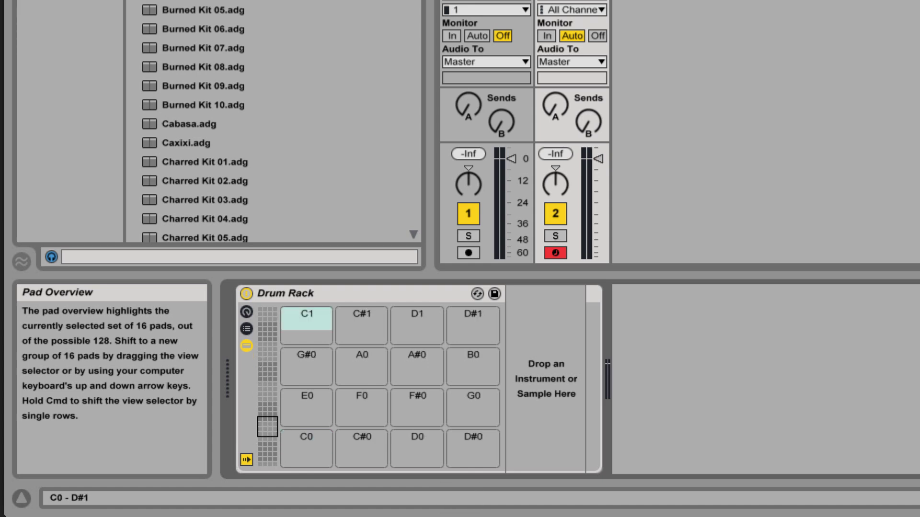
{"action": "left_click_drag", "start_coordinate": [261, 427], "coordinate": [261, 411]}
- Select pad F1 and switch it to Hot-Swap mode to browse drum hits
{"action": "left_click", "coordinate": [471, 445]}
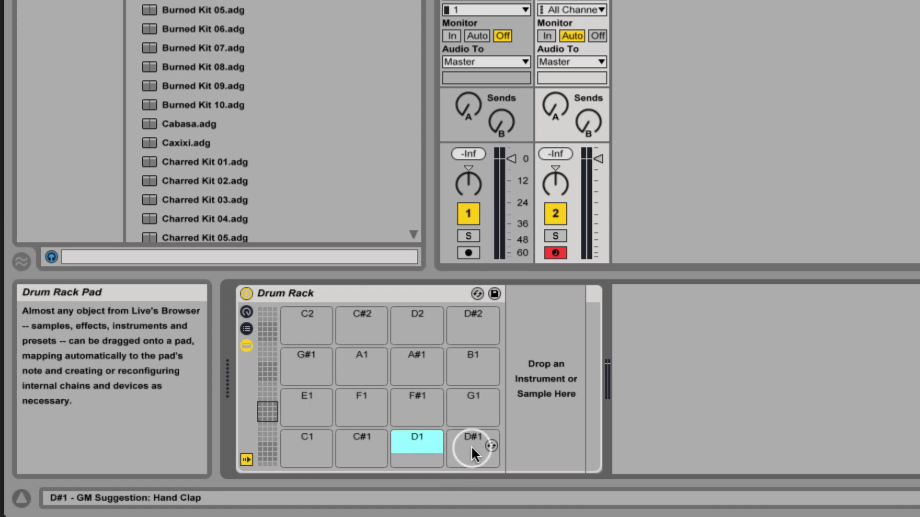
{"action": "left_click", "coordinate": [422, 415]}
{"action": "left_click", "coordinate": [356, 415]}
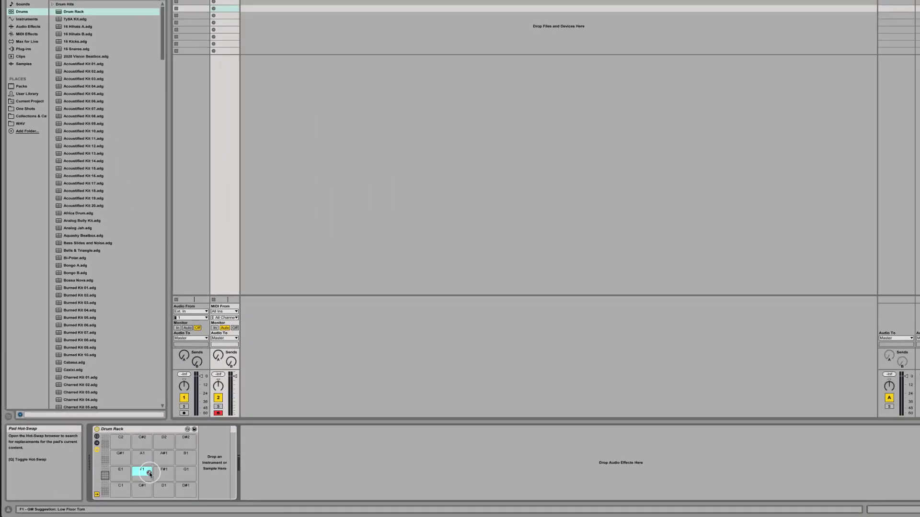
{"action": "left_click", "coordinate": [366, 408]}
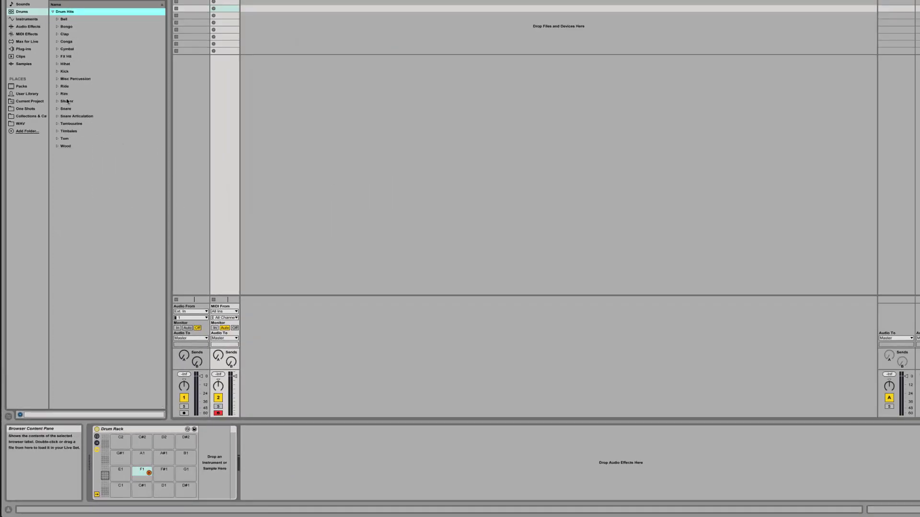
- Load 9inz Clap 2.aif from the Clap folder onto F1, then delete it again
{"action": "left_click", "coordinate": [58, 34]}
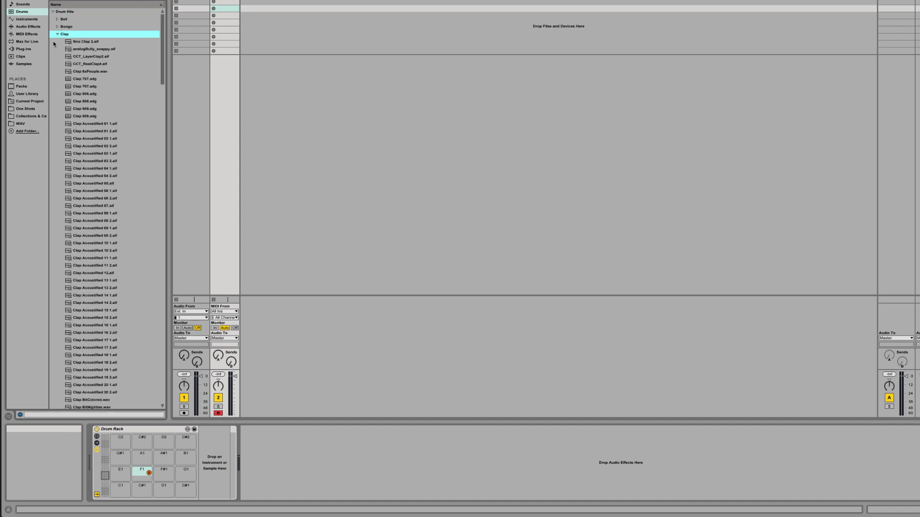
{"action": "left_click", "coordinate": [86, 42]}
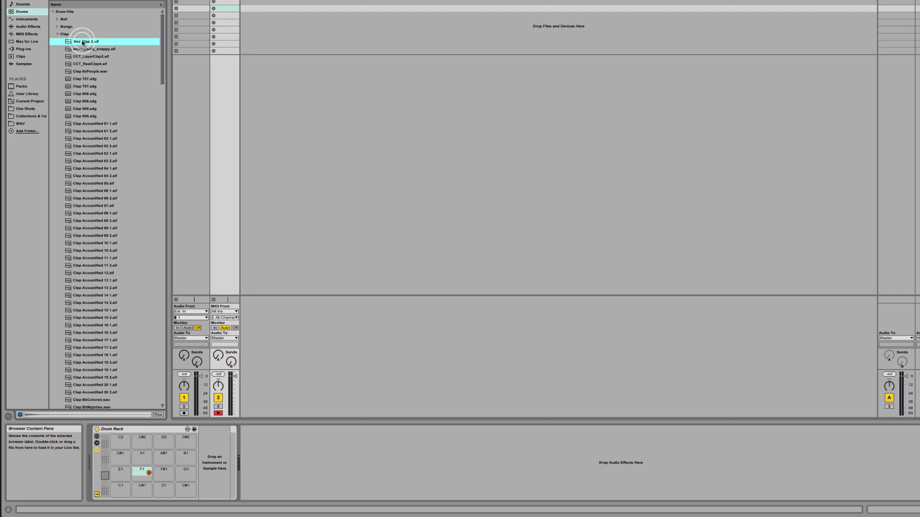
{"action": "double_click", "coordinate": [85, 43]}
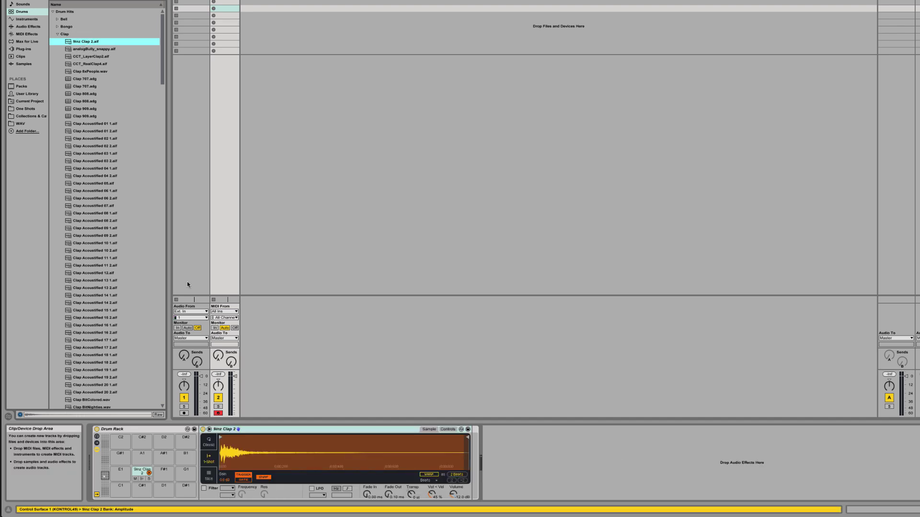
{"action": "left_click", "coordinate": [142, 474]}
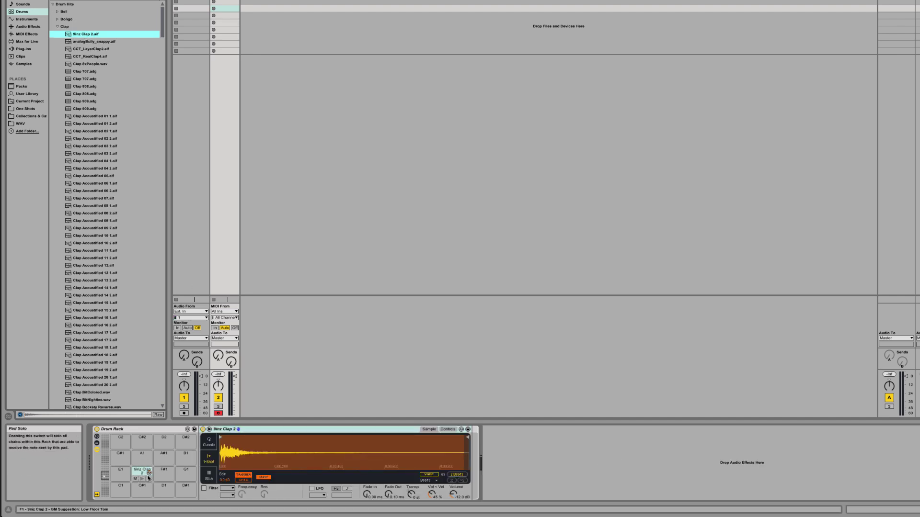
{"action": "key", "text": "Delete"}
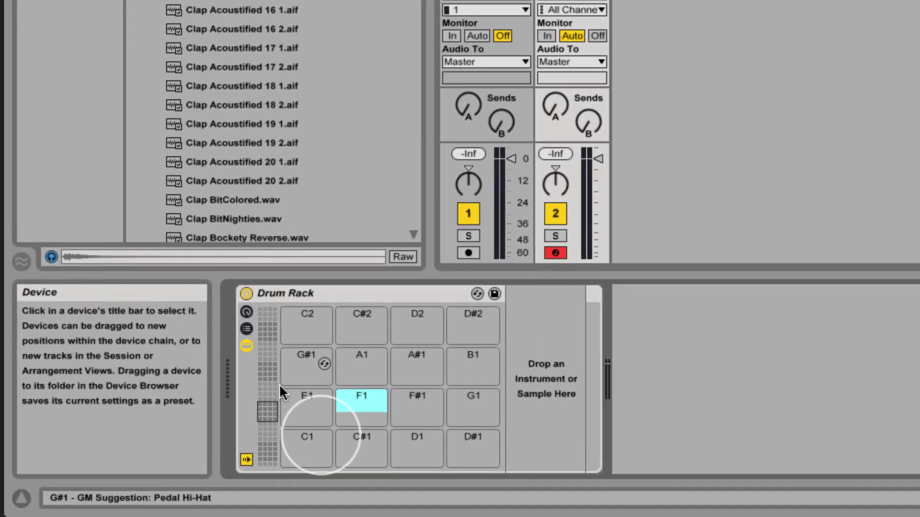
- Select pad C1, toggle Auto Select off and back on, then hot-swap pad C2
{"action": "left_click", "coordinate": [318, 437]}
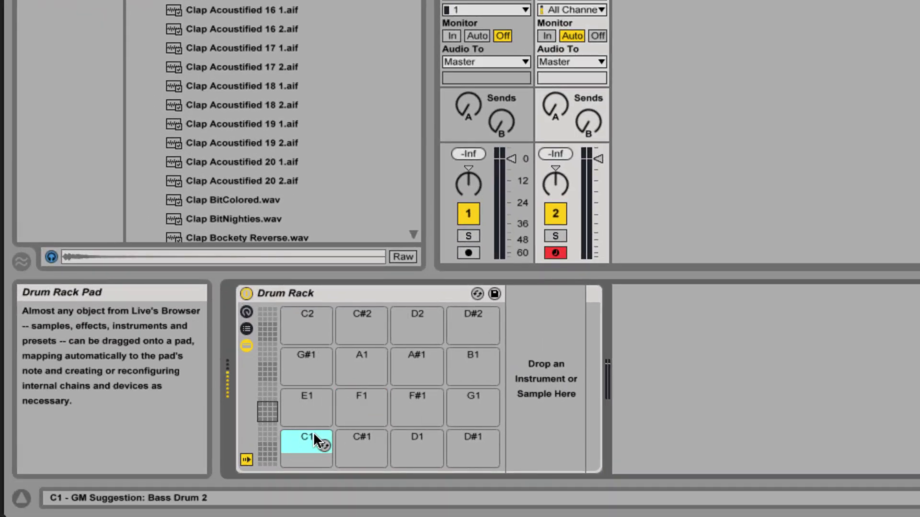
{"action": "left_click", "coordinate": [246, 460]}
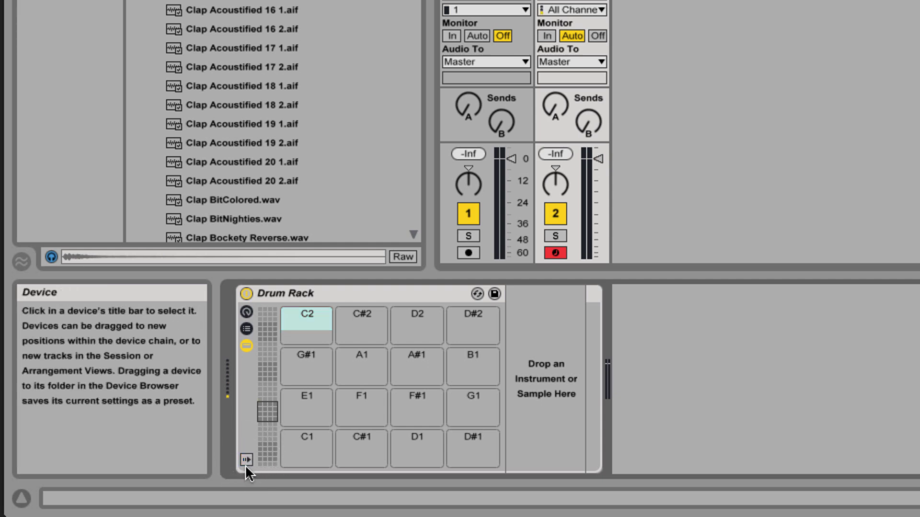
{"action": "left_click", "coordinate": [246, 460]}
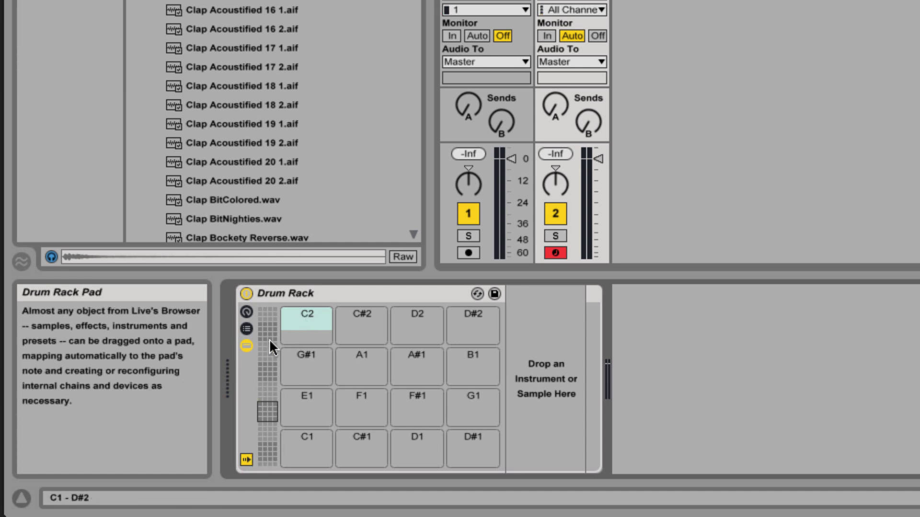
{"action": "left_click", "coordinate": [325, 323]}
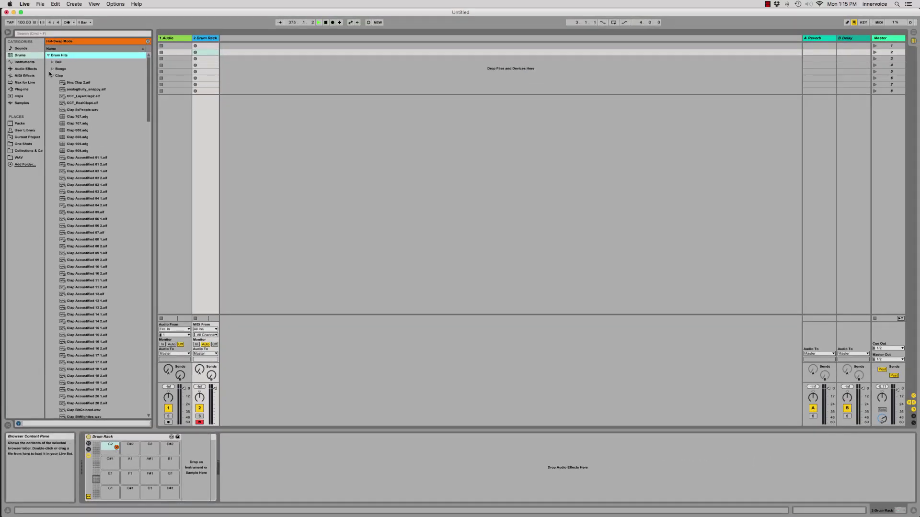
- Load 00DB_Kick_2 from the Kick folder onto pad C1 with a 1.73 ms fade-in and trimmed end
{"action": "left_click", "coordinate": [52, 75]}
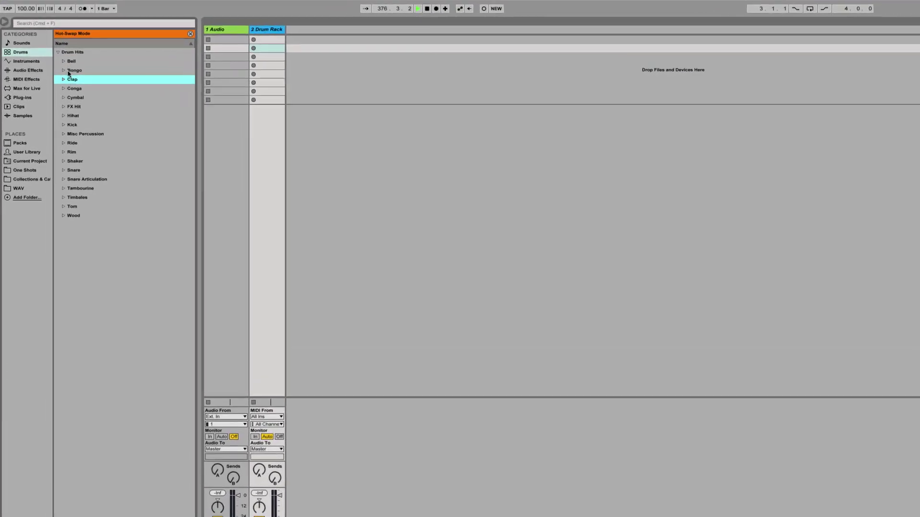
{"action": "left_click", "coordinate": [64, 125]}
{"action": "left_click", "coordinate": [89, 136]}
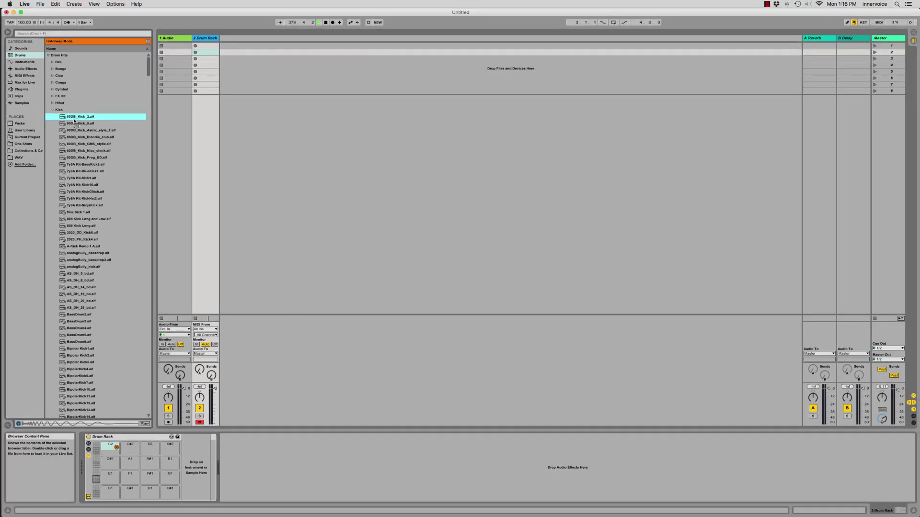
{"action": "left_click_drag", "start_coordinate": [74, 122], "coordinate": [118, 433]}
{"action": "left_click_drag", "start_coordinate": [113, 504], "coordinate": [109, 490]}
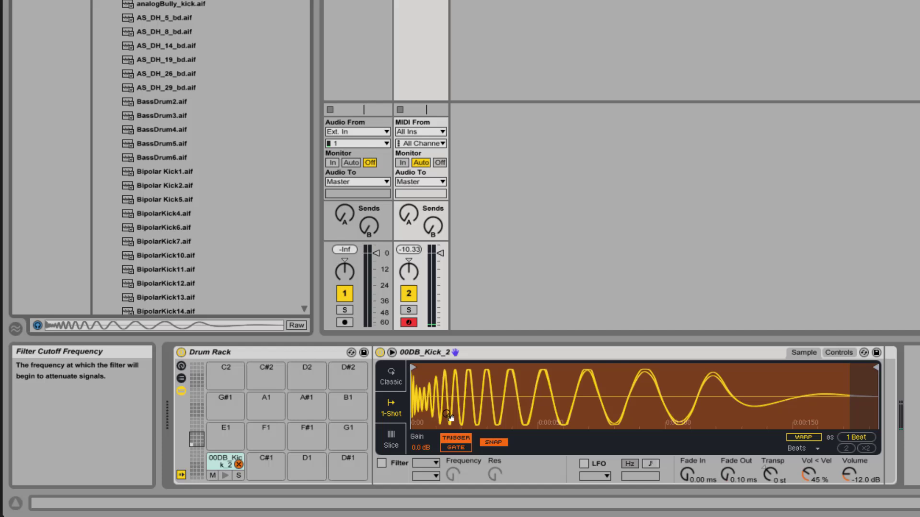
{"action": "mouse_move", "coordinate": [687, 474]}
{"action": "left_mouse_down"}
{"action": "mouse_move", "coordinate": [687, 453]}
{"action": "mouse_move", "coordinate": [687, 474]}
{"action": "left_mouse_up"}
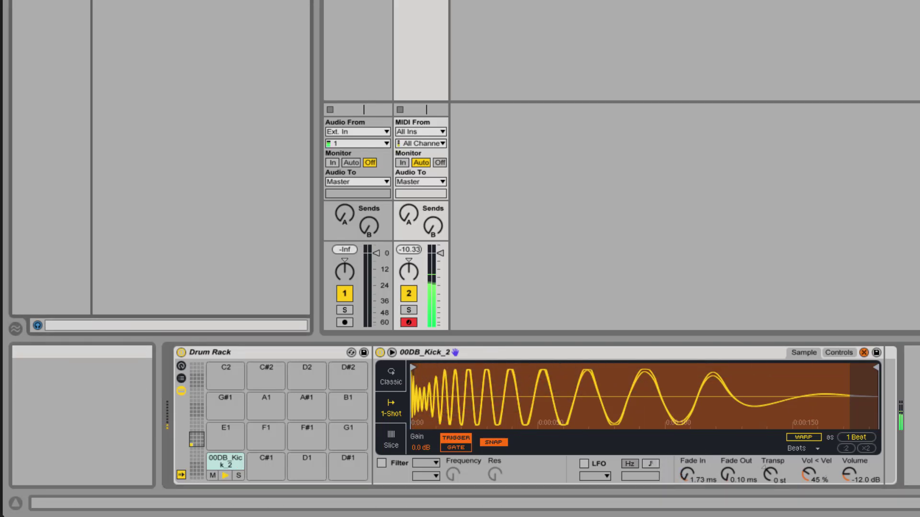
{"action": "mouse_move", "coordinate": [875, 368]}
{"action": "left_mouse_down"}
{"action": "mouse_move", "coordinate": [781, 370]}
{"action": "mouse_move", "coordinate": [868, 370]}
{"action": "left_mouse_up"}
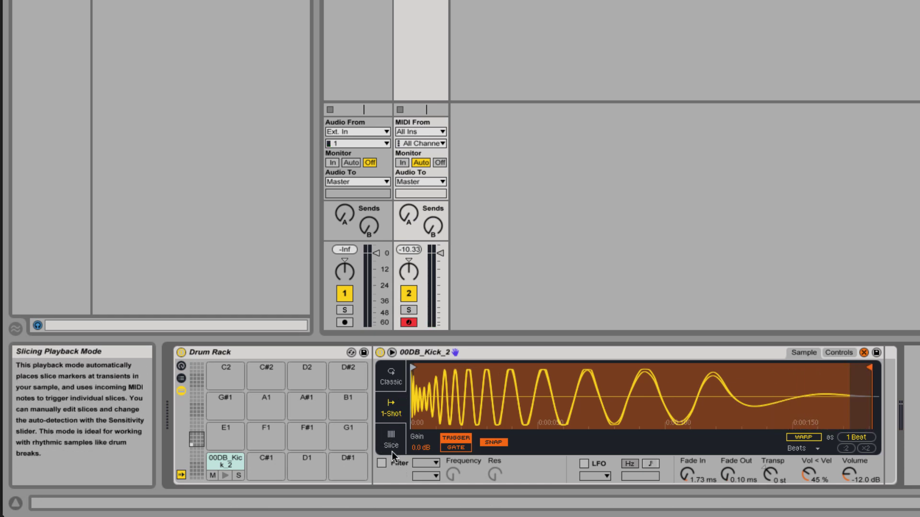
- Put the kick's Simpler in Classic mode with 1 voice, then bring pad C1 back into view
{"action": "left_click", "coordinate": [391, 377]}
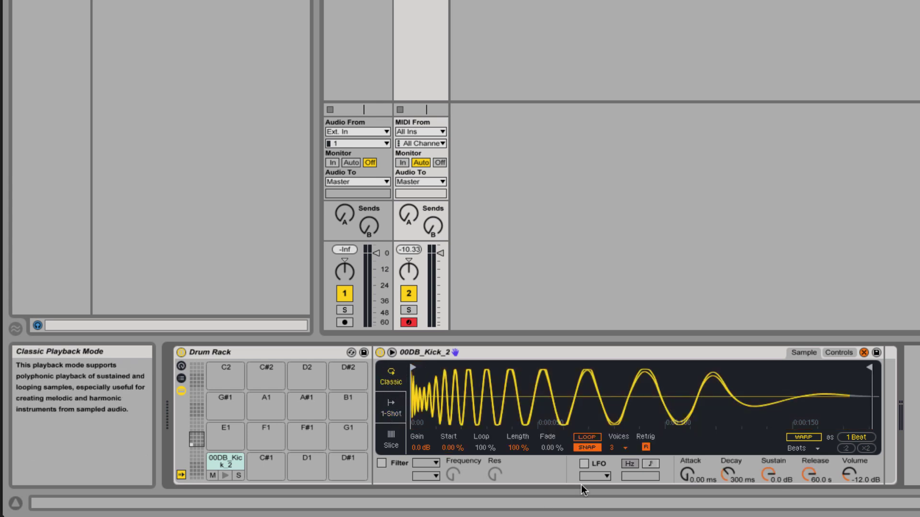
{"action": "left_click", "coordinate": [615, 448]}
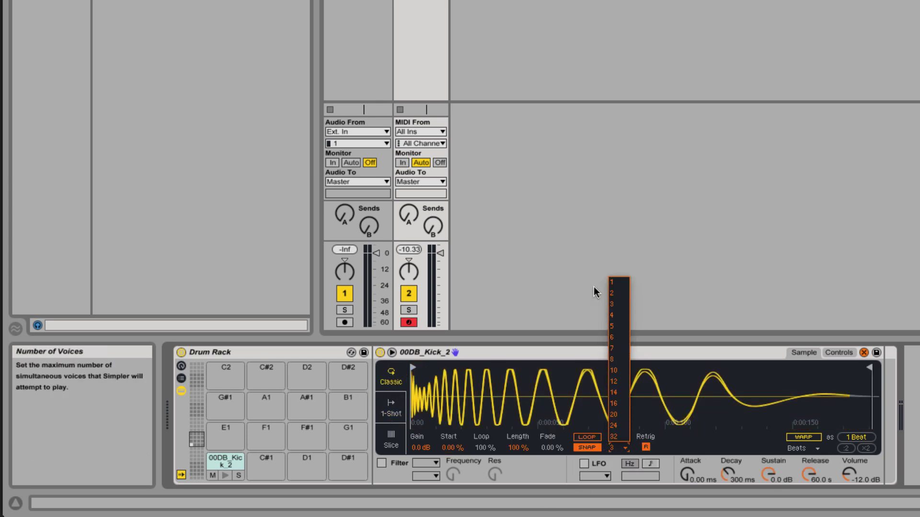
{"action": "left_click", "coordinate": [608, 283]}
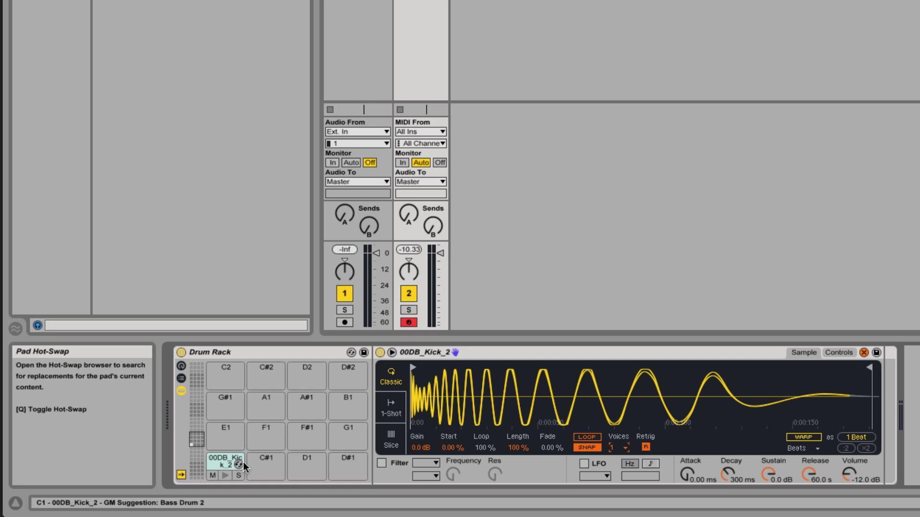
{"action": "scroll", "coordinate": [220, 457], "scroll_direction": "up", "scroll_amount": 4}
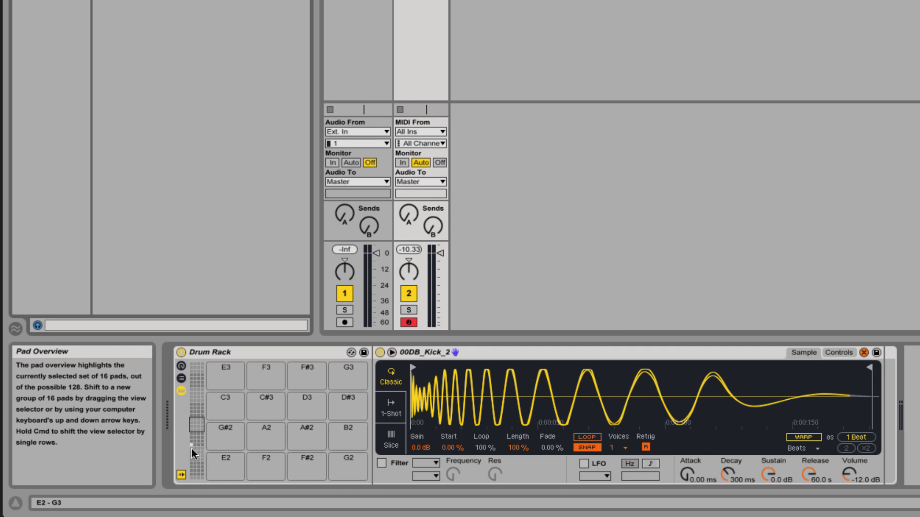
{"action": "left_click_drag", "start_coordinate": [197, 419], "coordinate": [196, 434]}
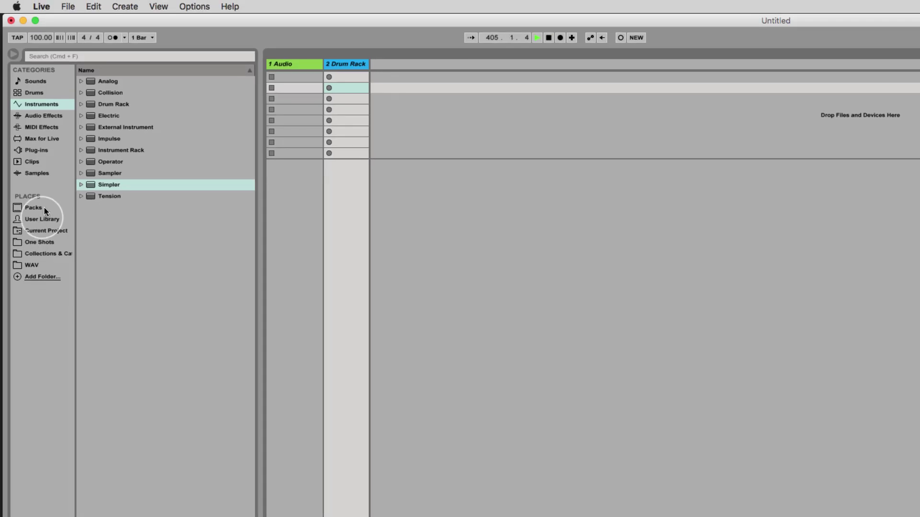
- Browse User Library, Current Project and One Shots, then open the Collections sample folder
{"action": "left_click", "coordinate": [42, 219]}
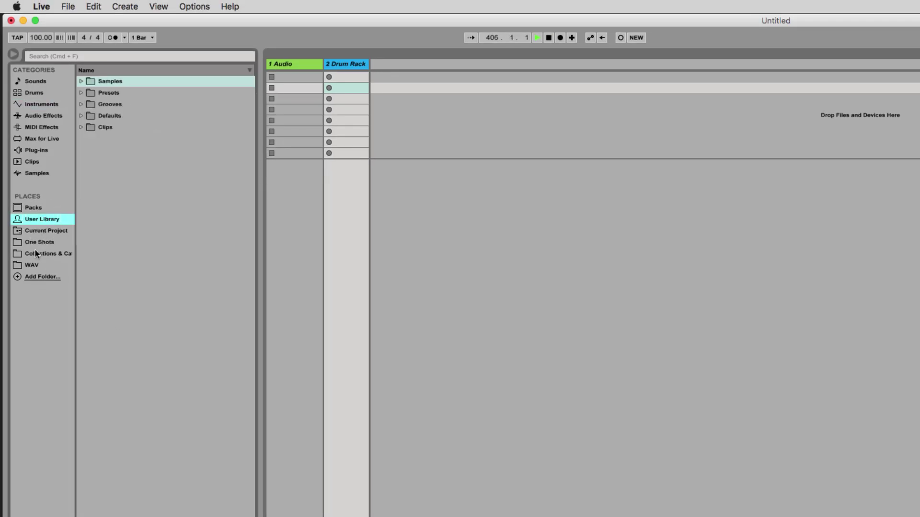
{"action": "left_click", "coordinate": [44, 235]}
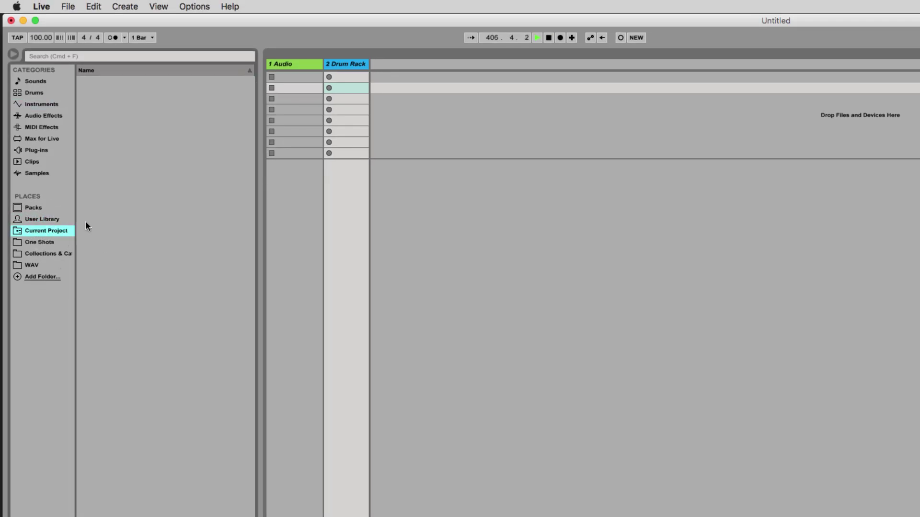
{"action": "left_click", "coordinate": [41, 245]}
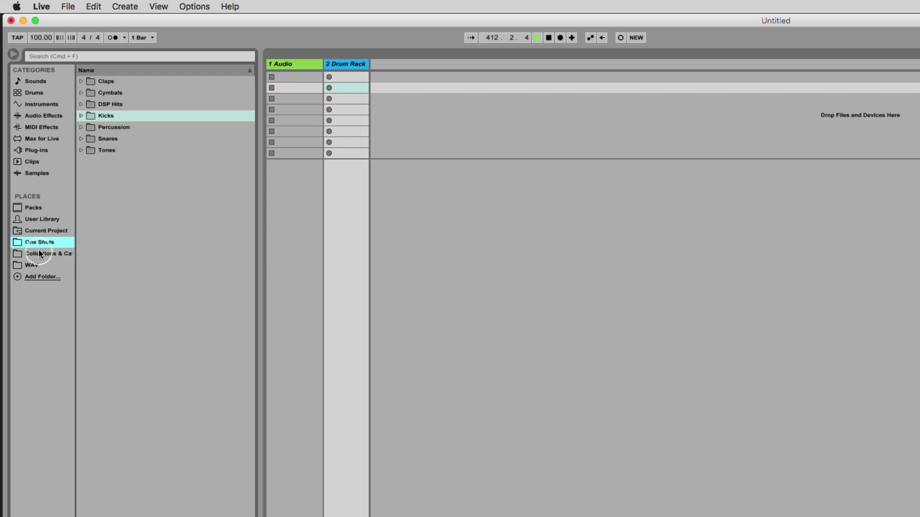
{"action": "left_click", "coordinate": [41, 254]}
{"action": "scroll", "coordinate": [162, 220], "scroll_direction": "up", "scroll_amount": 8}
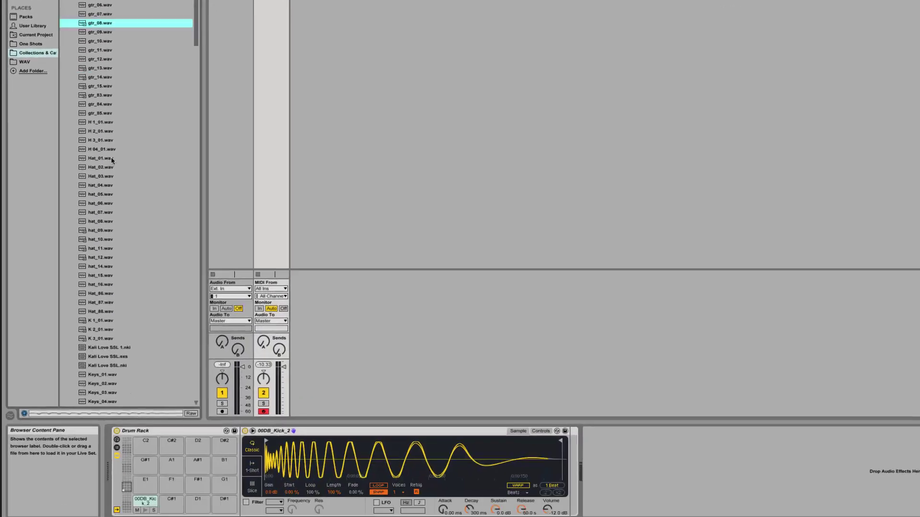
{"action": "scroll", "coordinate": [111, 160], "scroll_direction": "down", "scroll_amount": 15}
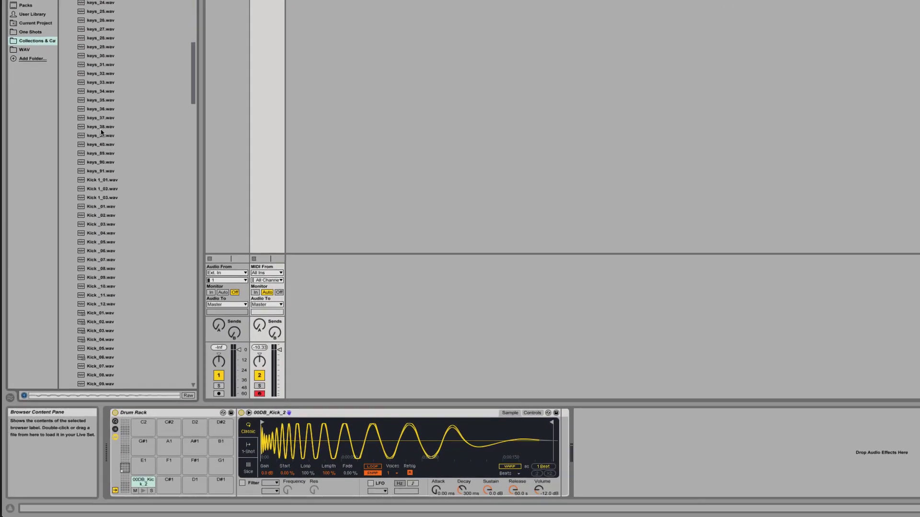
{"action": "scroll", "coordinate": [91, 118], "scroll_direction": "down", "scroll_amount": 4}
- Select Kick _09, Kick _10 and Kick _11 in the Collections file list
{"action": "left_click", "coordinate": [91, 190]}
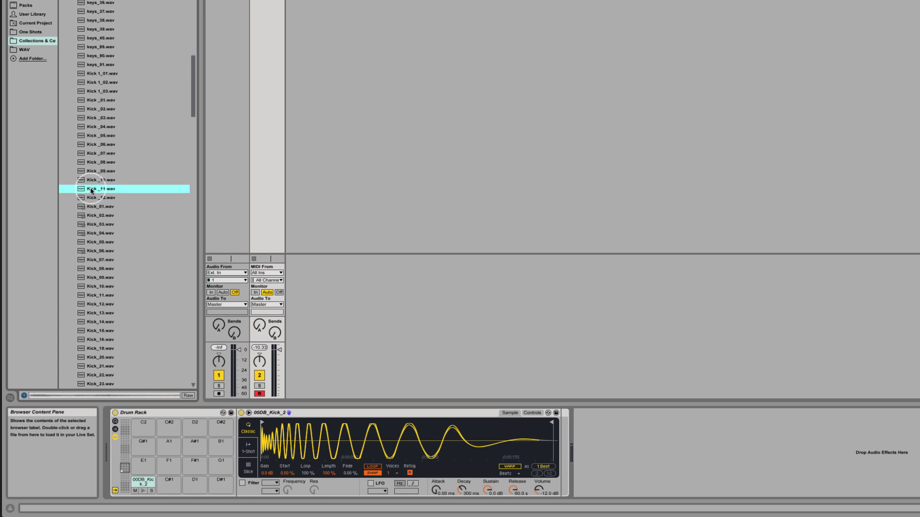
{"action": "left_click", "coordinate": [95, 197]}
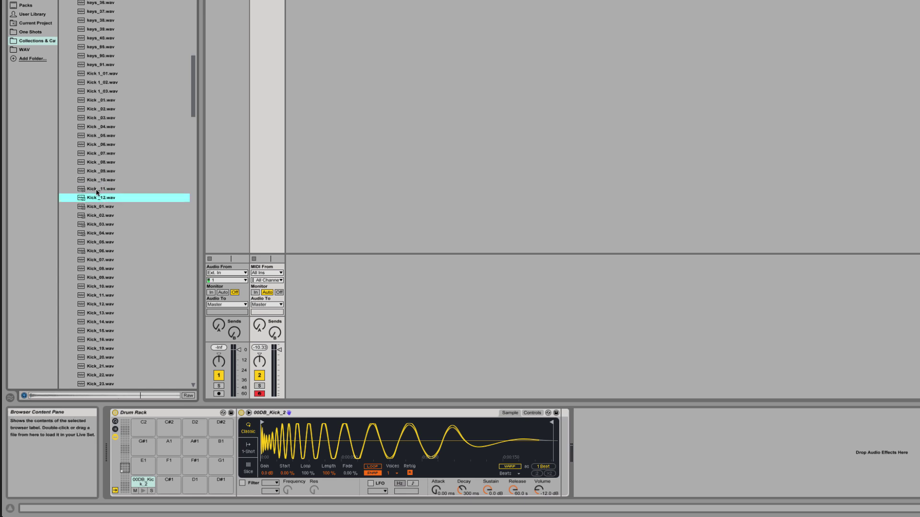
{"action": "left_click", "coordinate": [96, 188]}
{"action": "left_click", "coordinate": [97, 180], "text": "shift"}
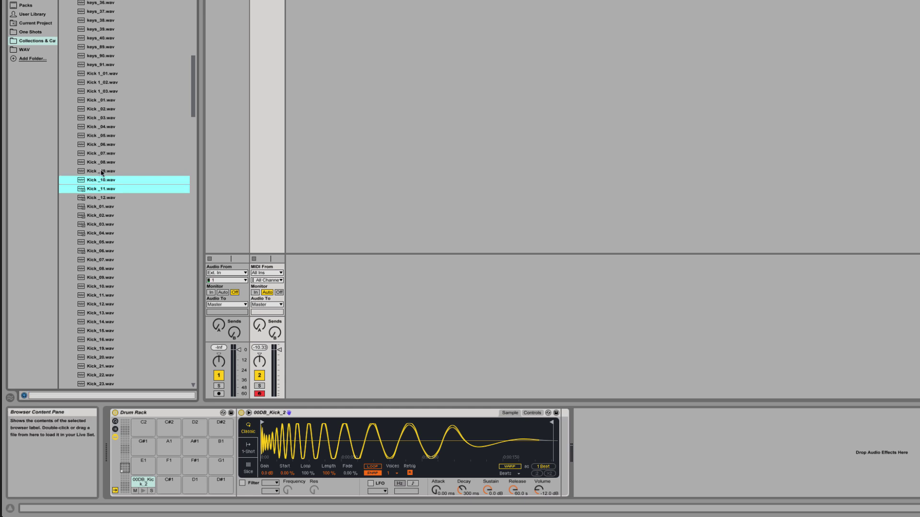
{"action": "left_click", "coordinate": [101, 171], "text": "shift"}
- Drop Kick _09, _10 and _11 onto pads C#1 to D#1 and step through them
{"action": "left_click_drag", "start_coordinate": [97, 183], "coordinate": [179, 484]}
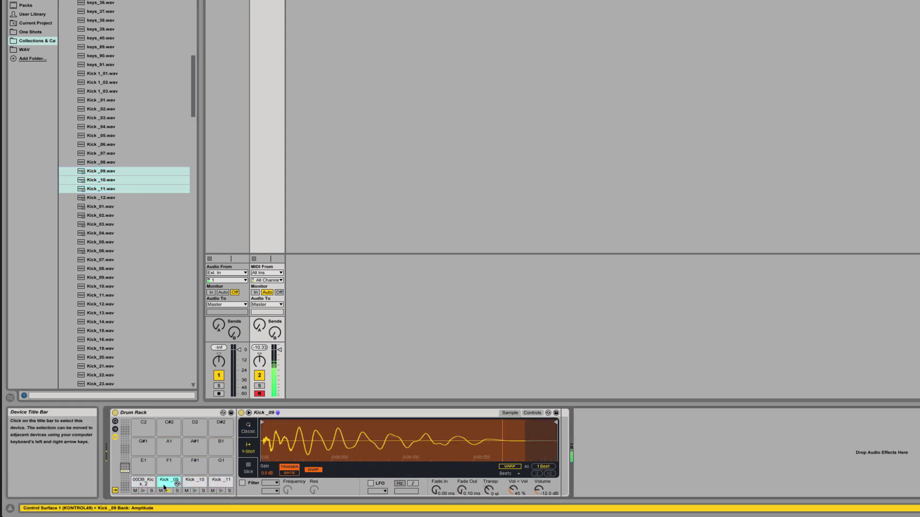
{"action": "key", "text": "Right"}
{"action": "key", "text": "Right"}
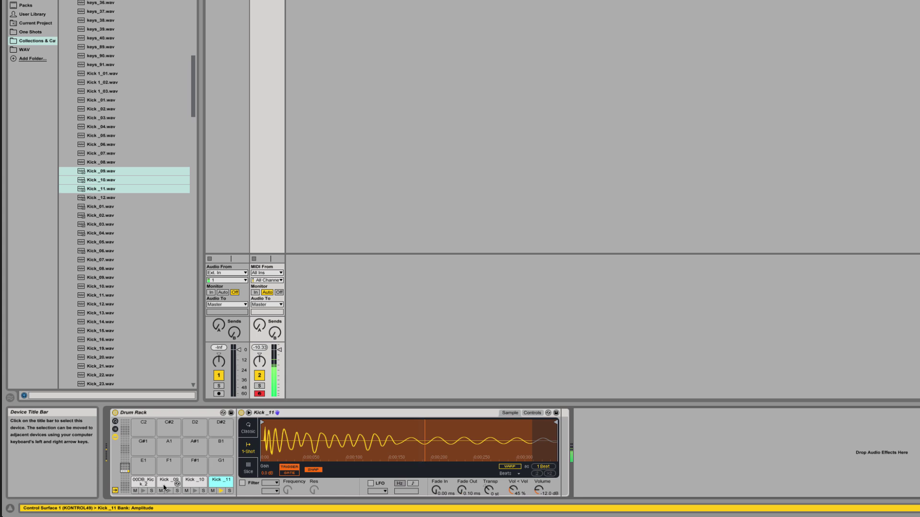
{"action": "key", "text": "Left"}
- Turn on Auto Select and switch 00DB_Kick_2 on C1 to Slice playback
{"action": "left_click", "coordinate": [115, 490]}
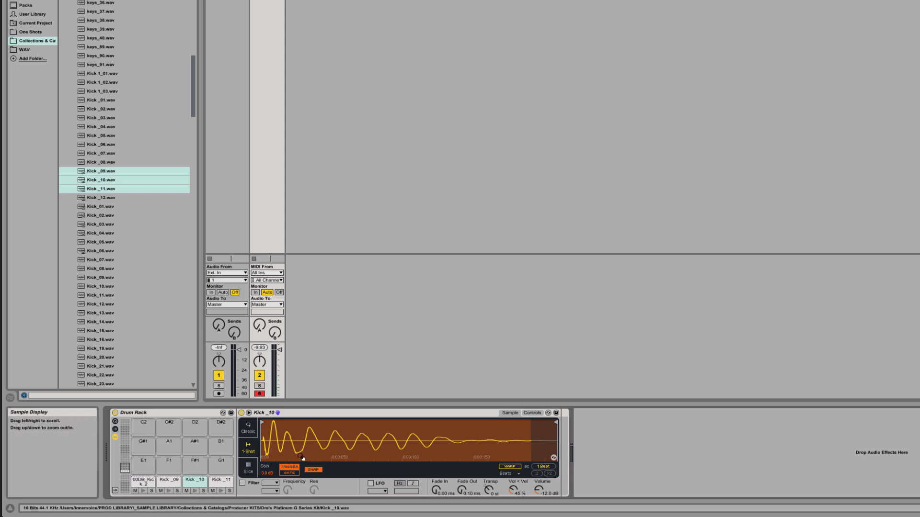
{"action": "left_click", "coordinate": [115, 491]}
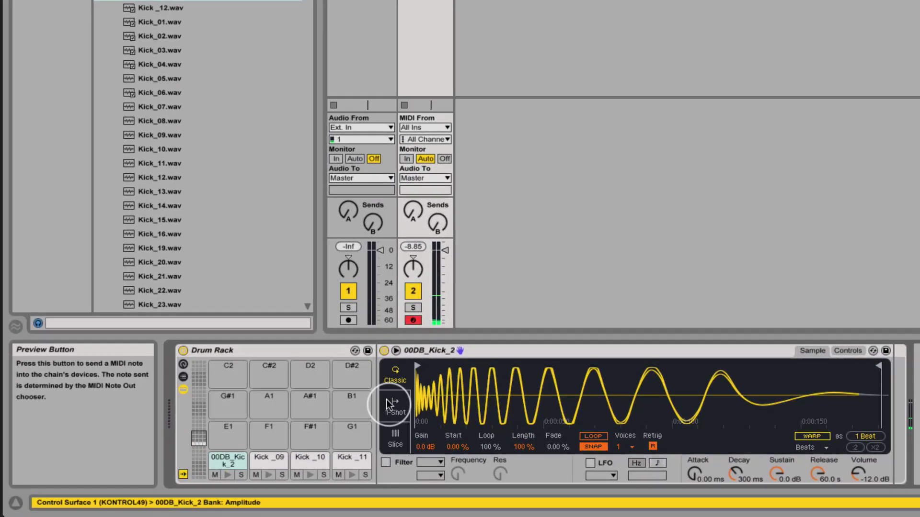
{"action": "left_click", "coordinate": [396, 442]}
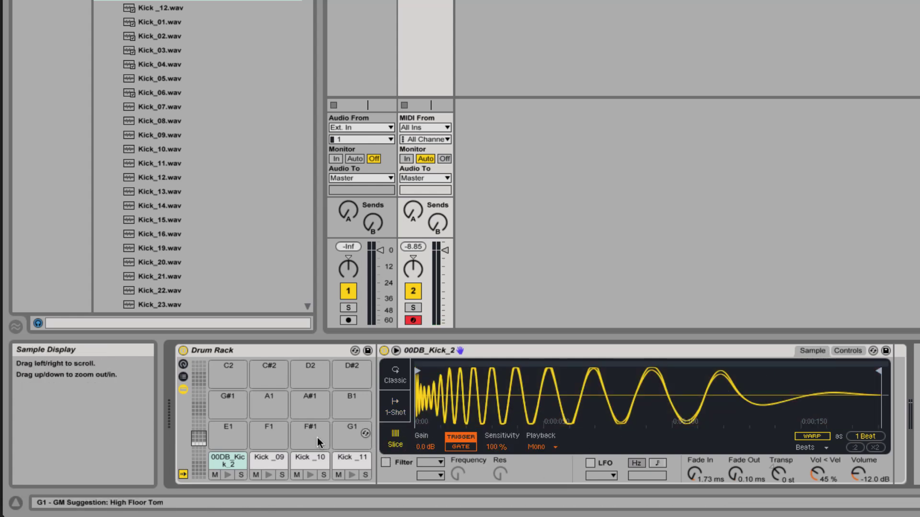
- Select snr_54 to snr_57.wav and drop them onto pads E1 through G1
{"action": "scroll", "coordinate": [164, 80], "scroll_direction": "down", "scroll_amount": 15}
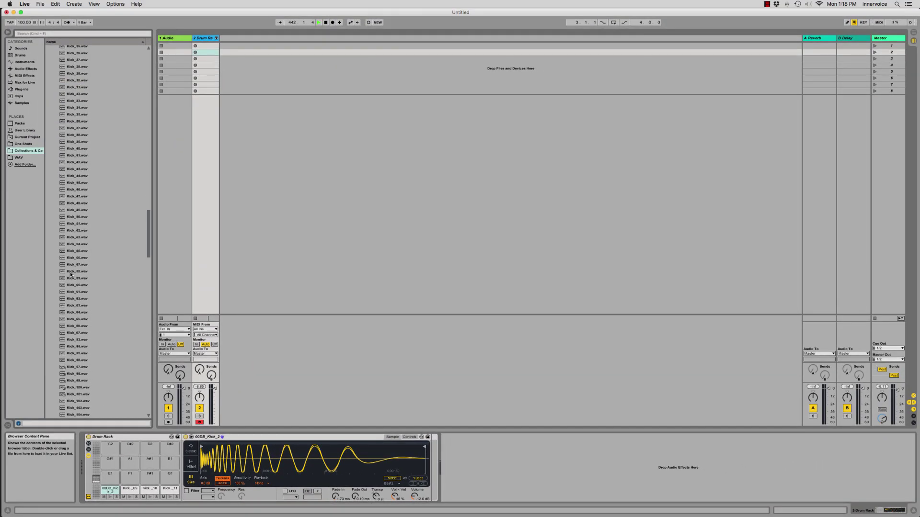
{"action": "scroll", "coordinate": [70, 280], "scroll_direction": "down", "scroll_amount": 15}
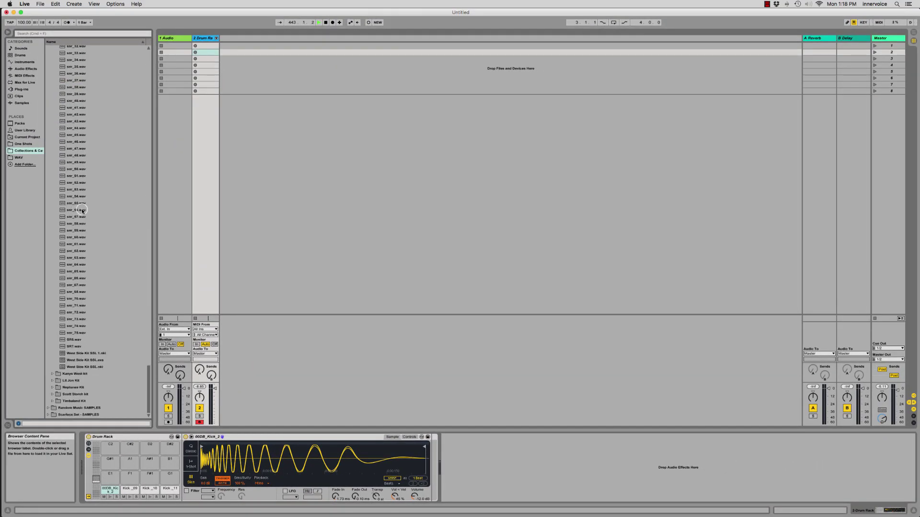
{"action": "left_click", "coordinate": [82, 211]}
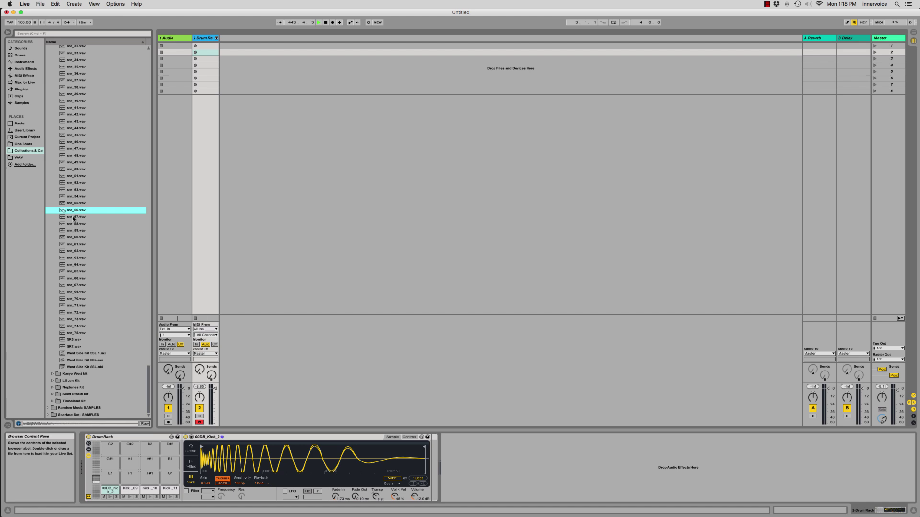
{"action": "left_click", "coordinate": [74, 218]}
{"action": "left_click", "coordinate": [71, 197], "text": "shift"}
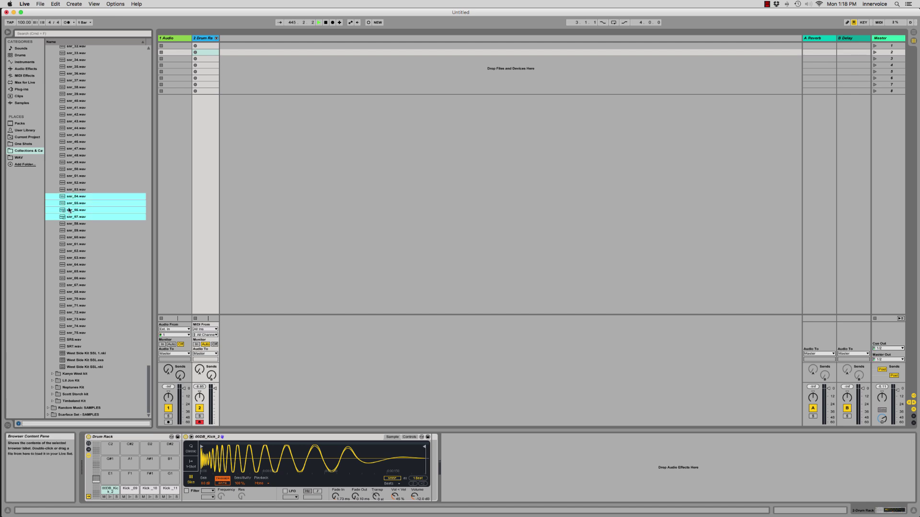
{"action": "left_click_drag", "start_coordinate": [71, 208], "coordinate": [113, 480]}
{"action": "left_click_drag", "start_coordinate": [112, 478], "coordinate": [111, 478]}
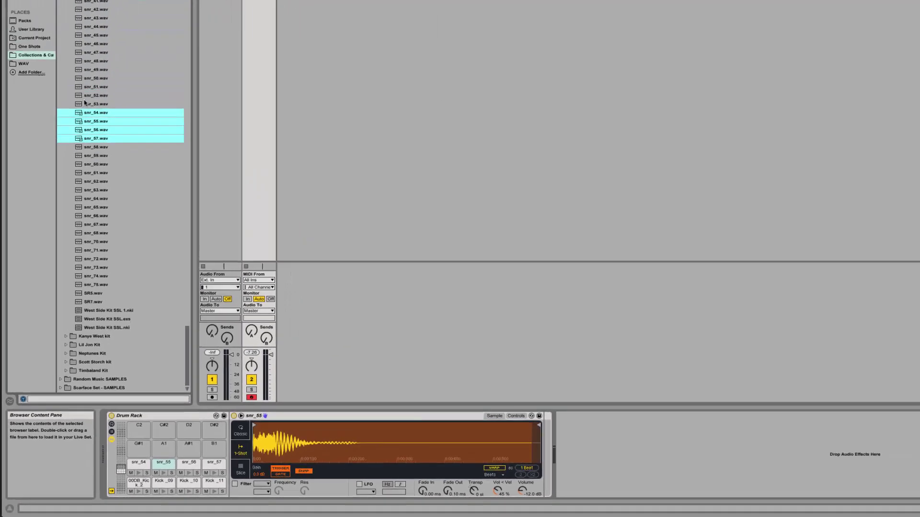
- Drop 080_073.wav onto pad G#1, turn Warp off and extend its end marker fully right
{"action": "left_click", "coordinate": [23, 70]}
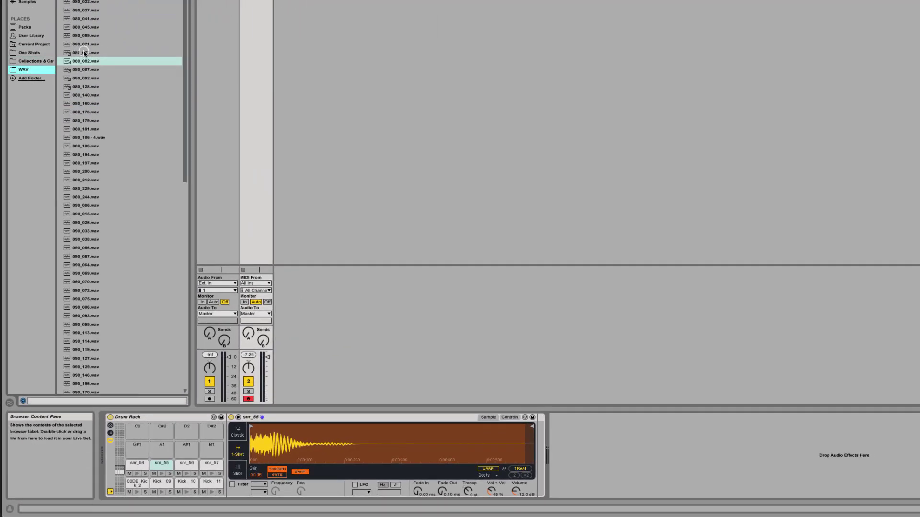
{"action": "left_click", "coordinate": [80, 54]}
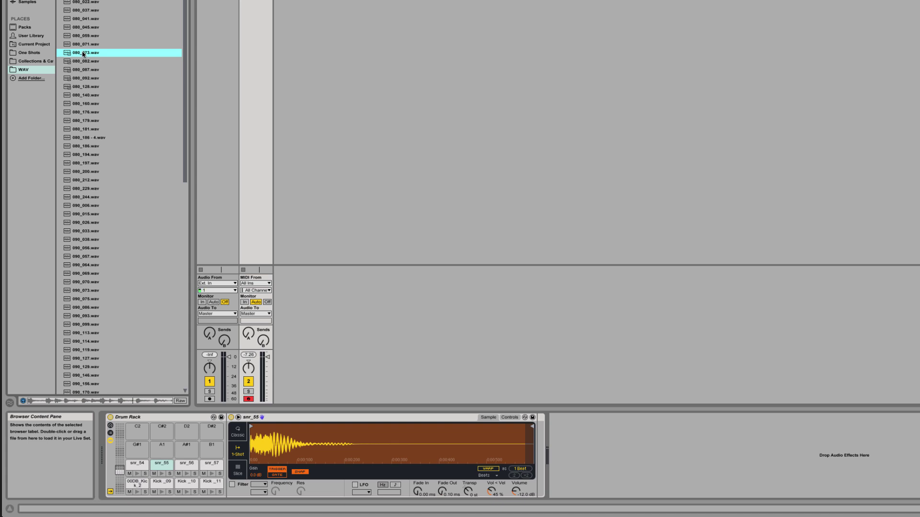
{"action": "left_click_drag", "start_coordinate": [84, 54], "coordinate": [128, 456]}
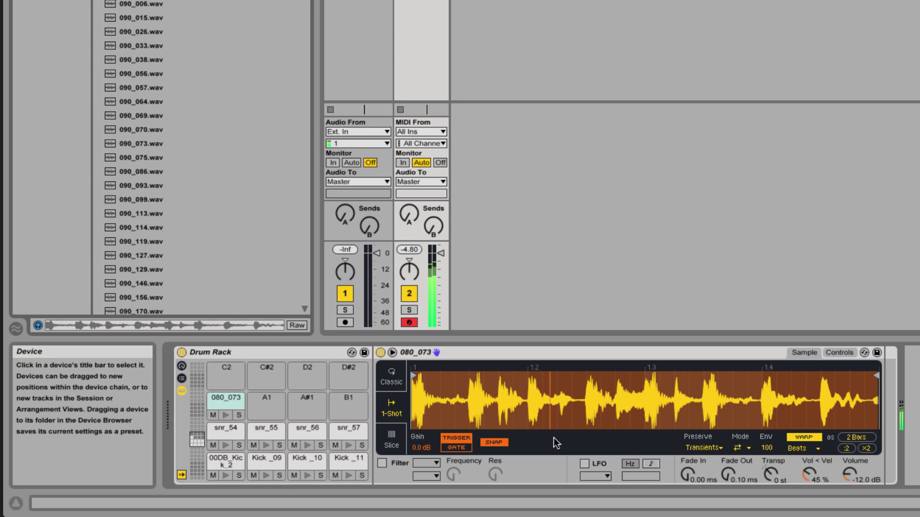
{"action": "left_click_drag", "start_coordinate": [877, 376], "coordinate": [581, 387]}
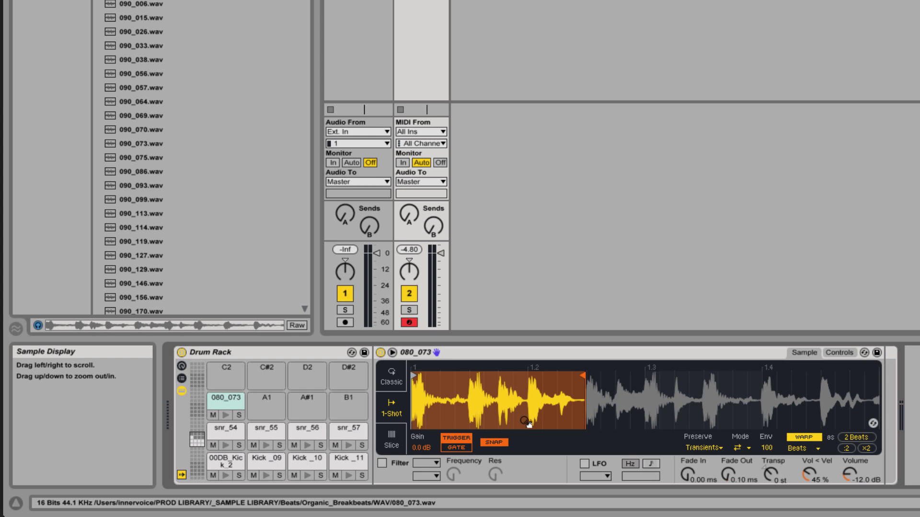
{"action": "left_click", "coordinate": [804, 437]}
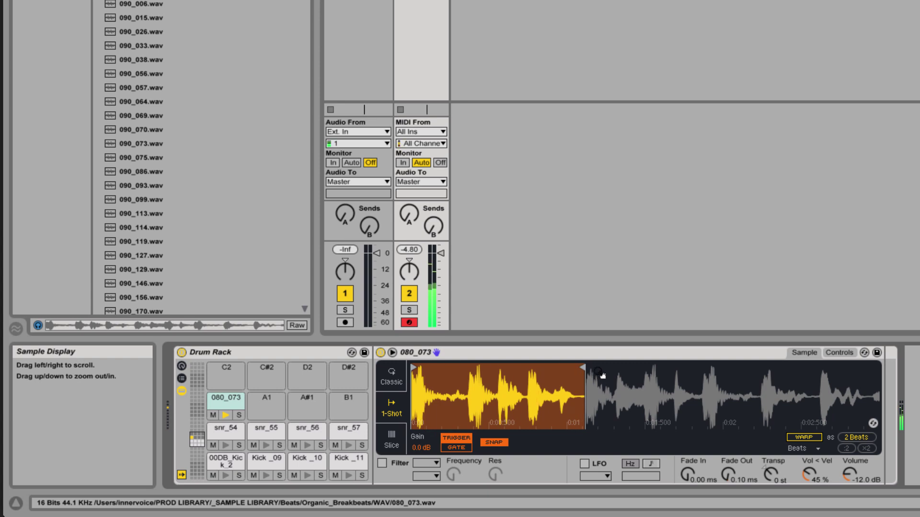
{"action": "mouse_move", "coordinate": [579, 371]}
{"action": "left_mouse_down"}
{"action": "mouse_move", "coordinate": [766, 366]}
{"action": "mouse_move", "coordinate": [847, 382]}
{"action": "left_mouse_up"}
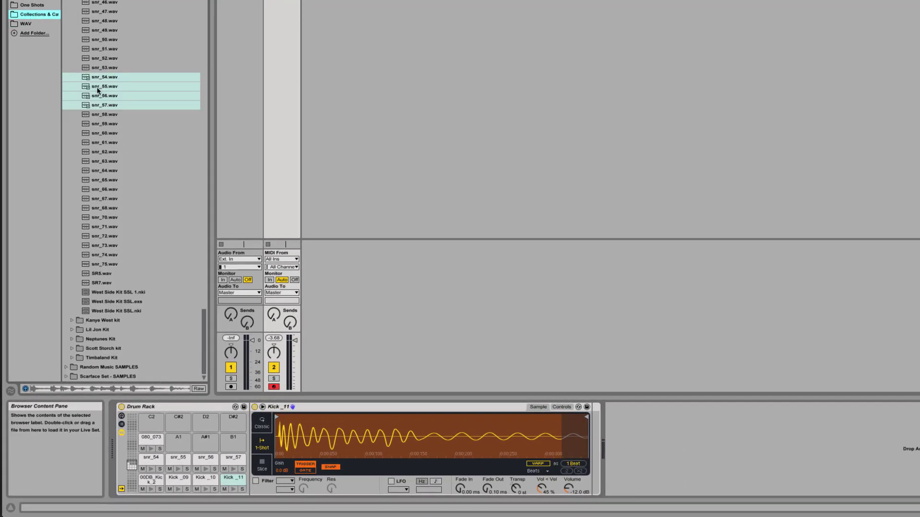
- Select Perc_01 to perc_15.wav, move up one pad bank and drop them from C3 upward
{"action": "scroll", "coordinate": [97, 90], "scroll_direction": "up", "scroll_amount": 15}
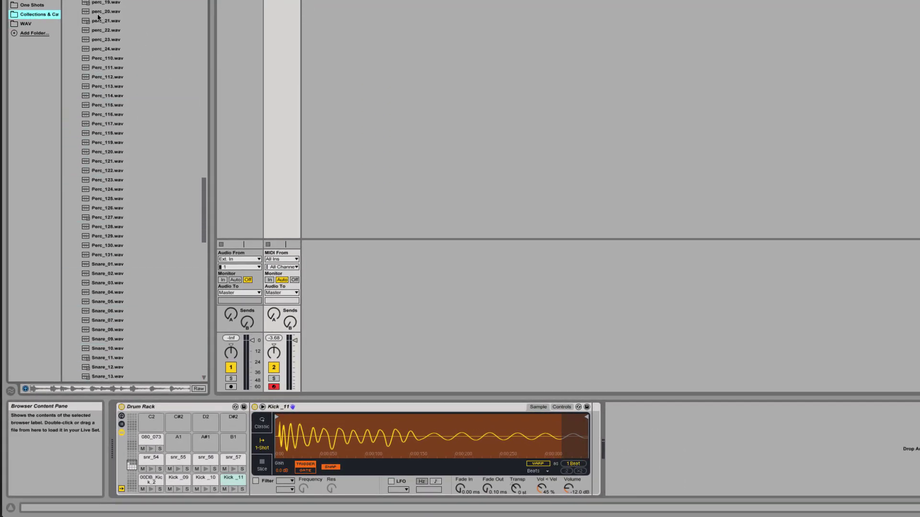
{"action": "scroll", "coordinate": [98, 18], "scroll_direction": "up", "scroll_amount": 5}
{"action": "left_click", "coordinate": [103, 75]}
{"action": "scroll", "coordinate": [103, 76], "scroll_direction": "up", "scroll_amount": 3}
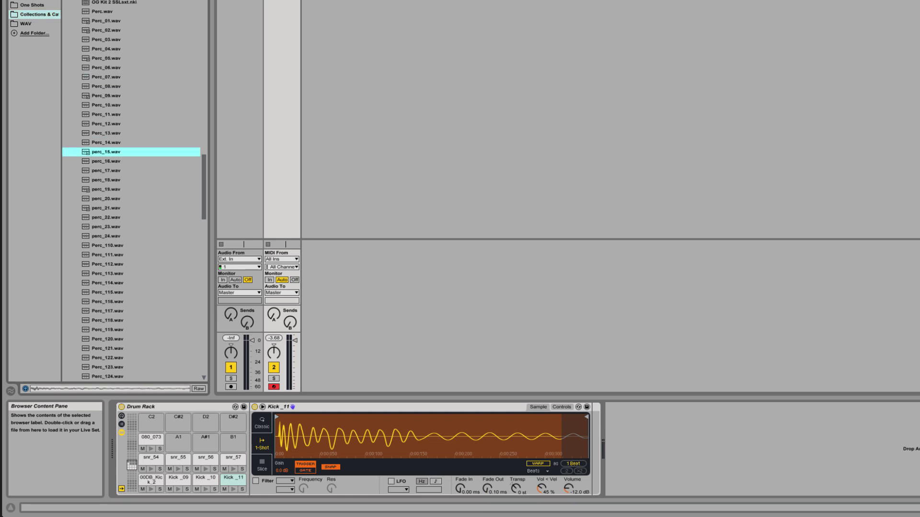
{"action": "left_click", "coordinate": [99, 23], "text": "shift"}
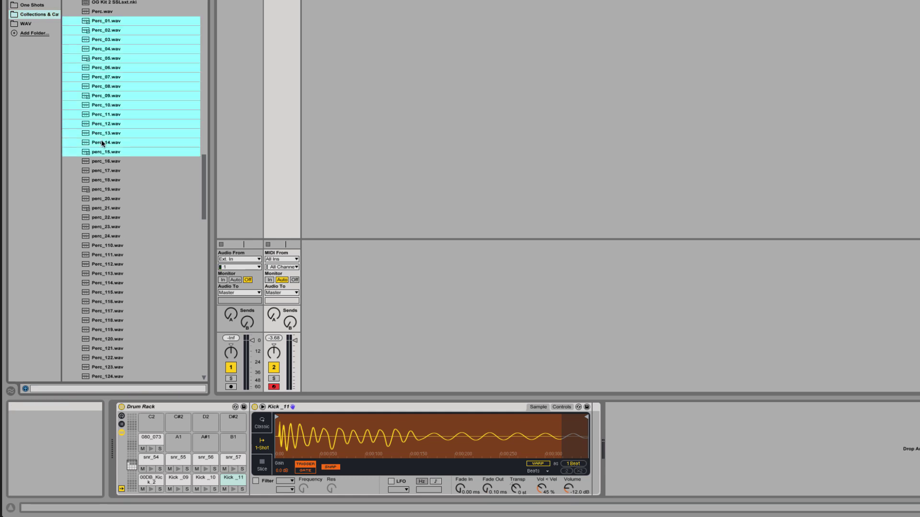
{"action": "left_click", "coordinate": [132, 456]}
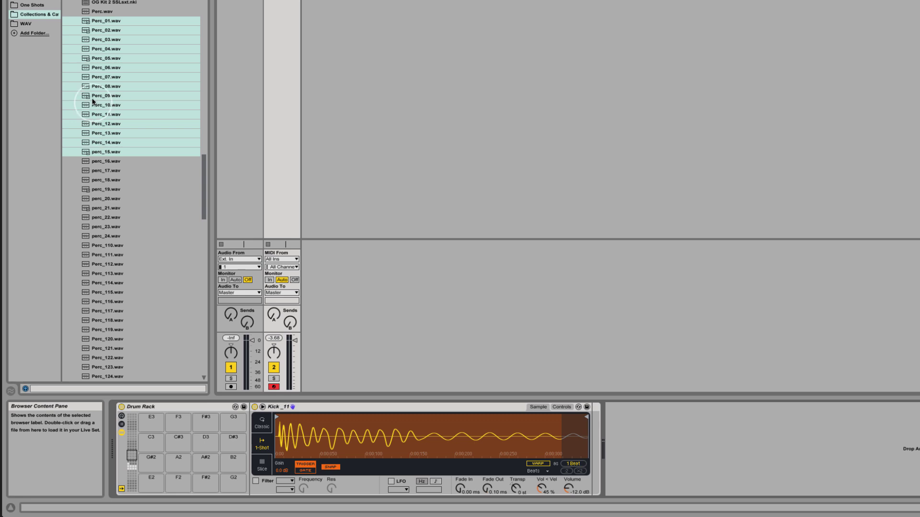
{"action": "left_click_drag", "start_coordinate": [96, 115], "coordinate": [157, 479]}
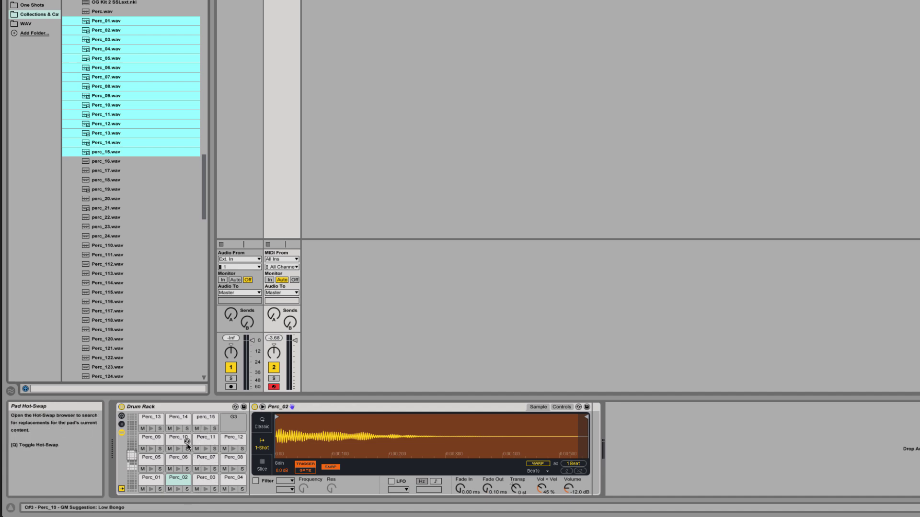
{"action": "left_click_drag", "start_coordinate": [130, 460], "coordinate": [132, 485]}
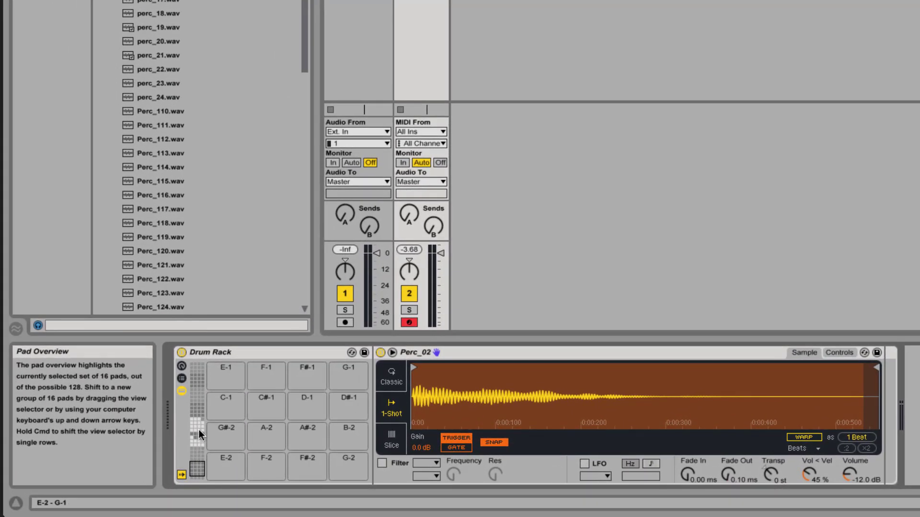
{"action": "left_click", "coordinate": [195, 468]}
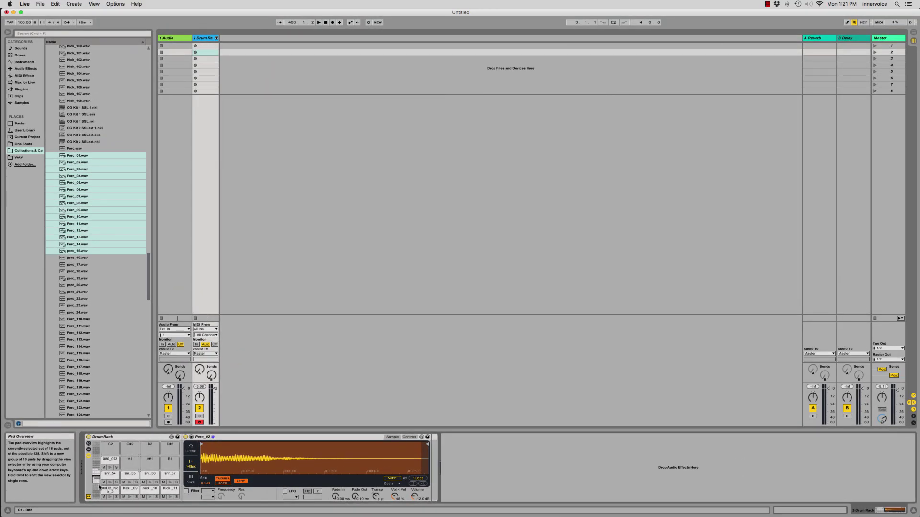
{"action": "left_click", "coordinate": [195, 45]}
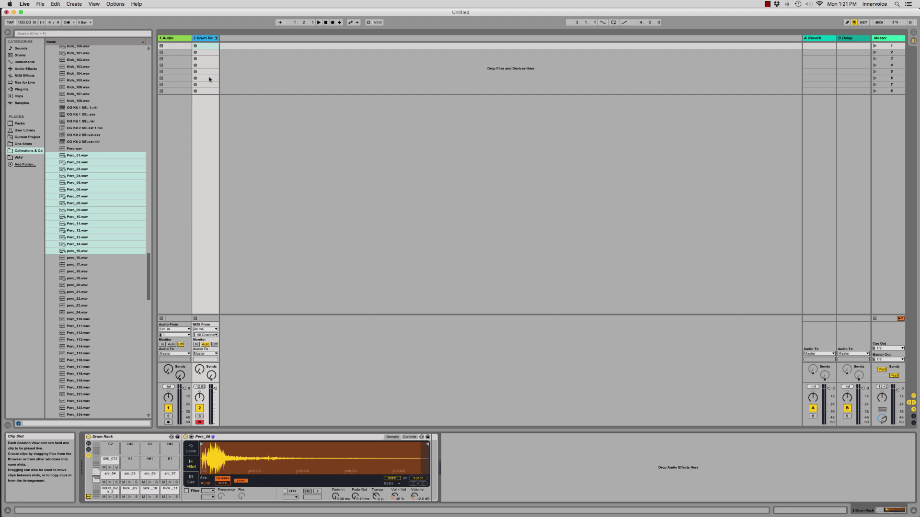
{"action": "left_click", "coordinate": [216, 37]}
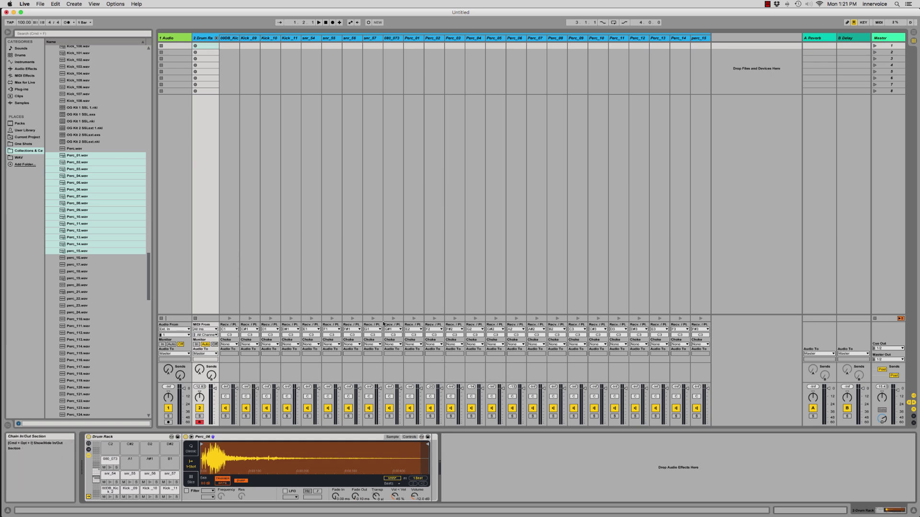
{"action": "left_click", "coordinate": [249, 318]}
{"action": "left_click", "coordinate": [271, 318]}
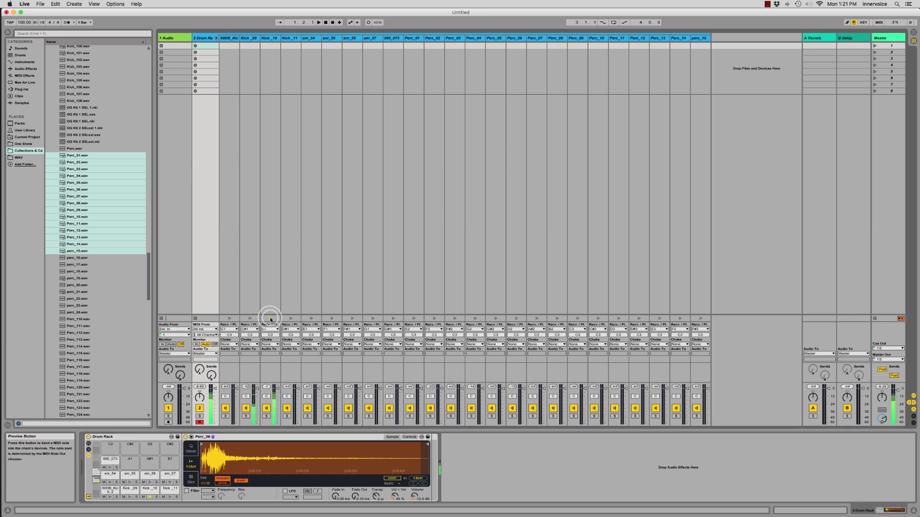
{"action": "left_click", "coordinate": [291, 319]}
{"action": "left_click", "coordinate": [352, 318]}
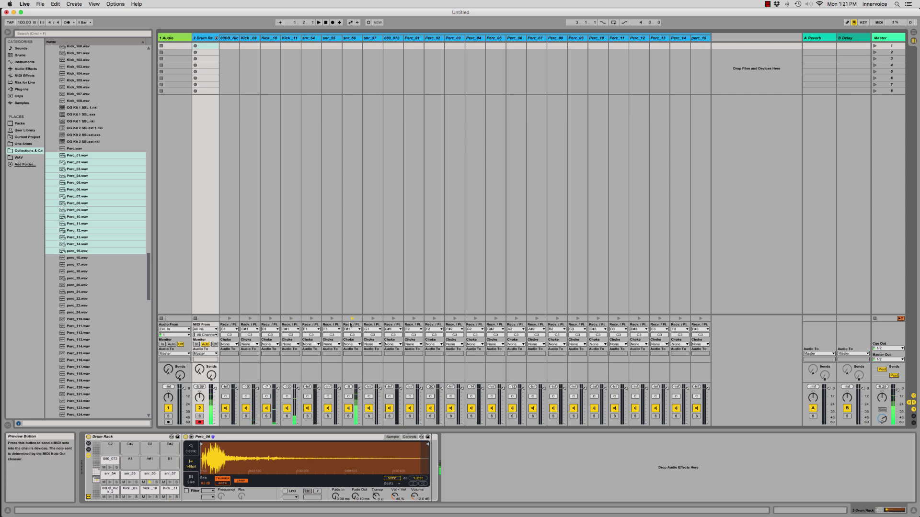
{"action": "left_click", "coordinate": [216, 38]}
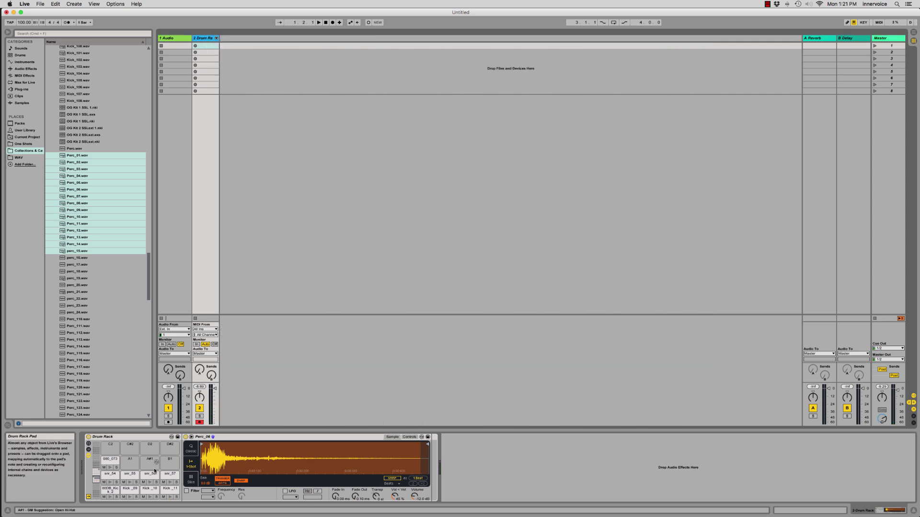
{"action": "left_click", "coordinate": [96, 486]}
{"action": "left_click", "coordinate": [96, 478]}
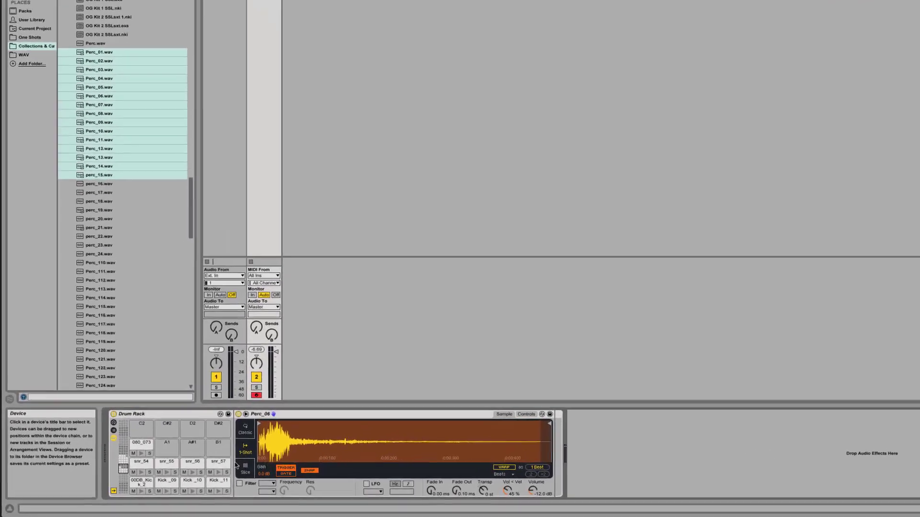
- Save the Drum Rack as preset 'Live Drumrack Demo' in the User Library Drum Rack folder
{"action": "left_click", "coordinate": [237, 410]}
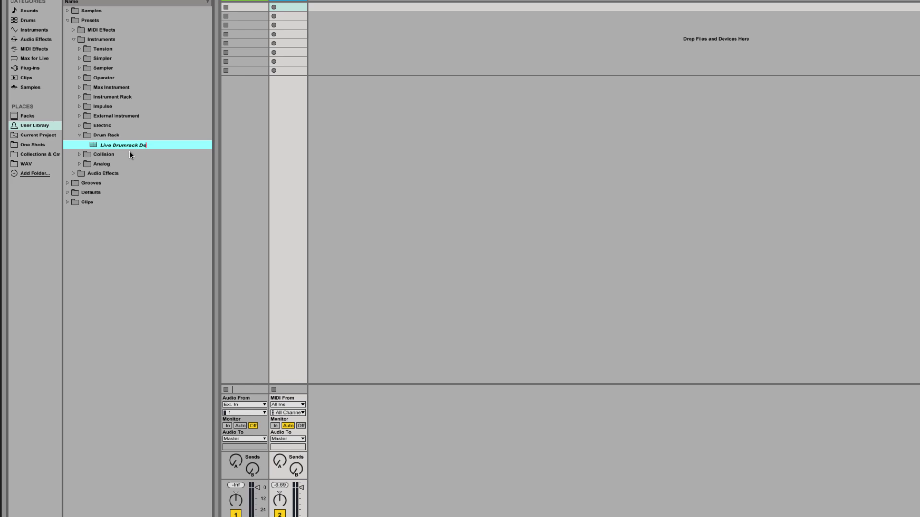
{"action": "key", "text": "Return"}
{"action": "left_click", "coordinate": [104, 135]}
{"action": "left_click", "coordinate": [109, 145]}
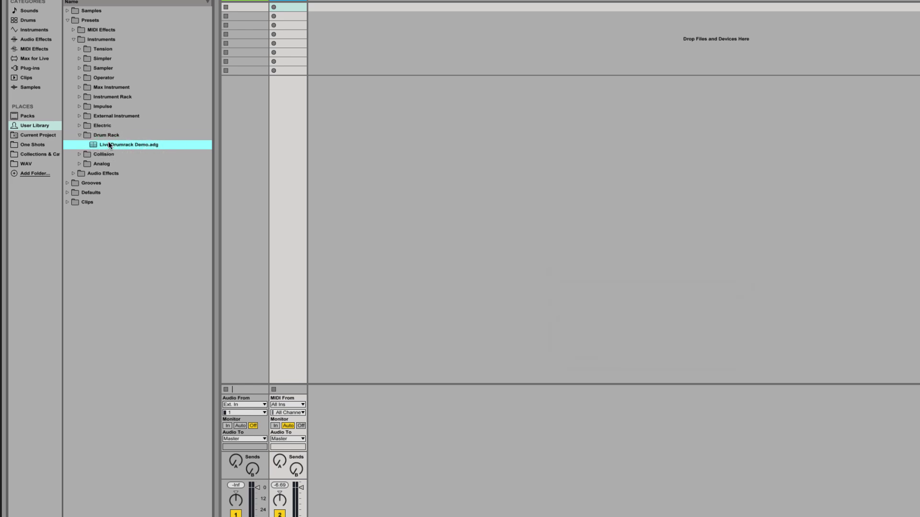